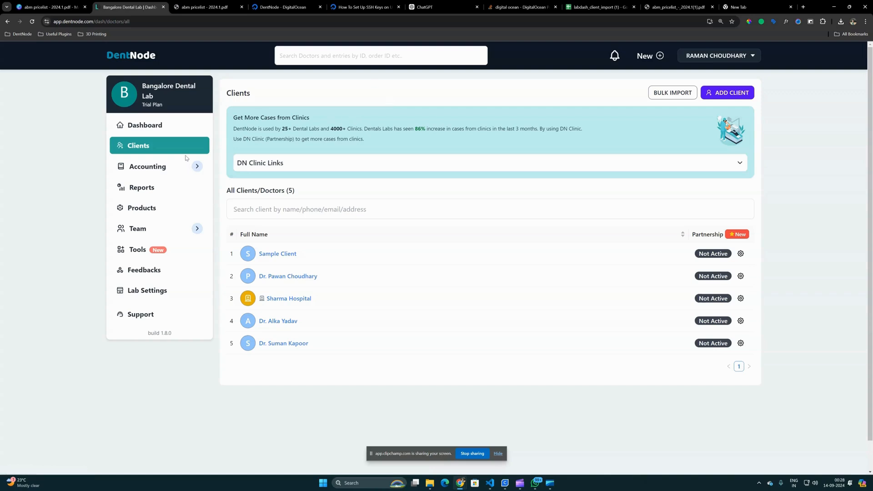
# - Review the sample price list PDF, examining its restoration categories, the items under each and their prices
pyautogui.click(200, 6)
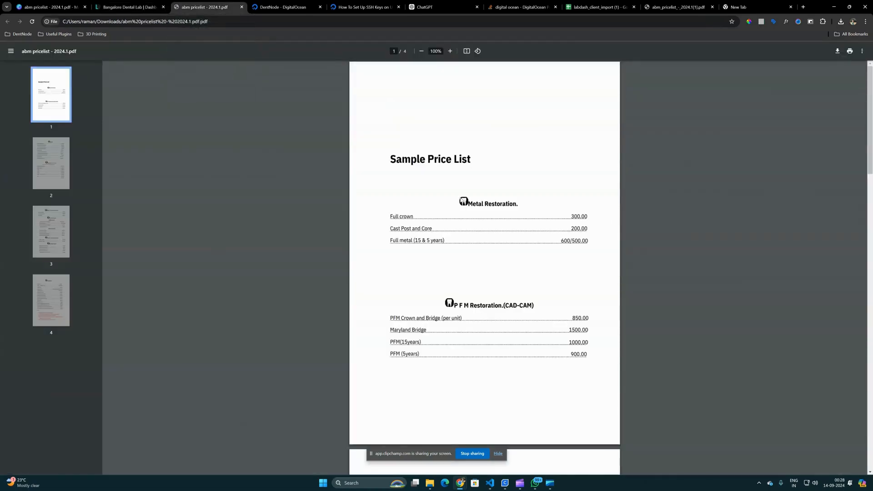
pyautogui.scroll(-2, 460, 199)
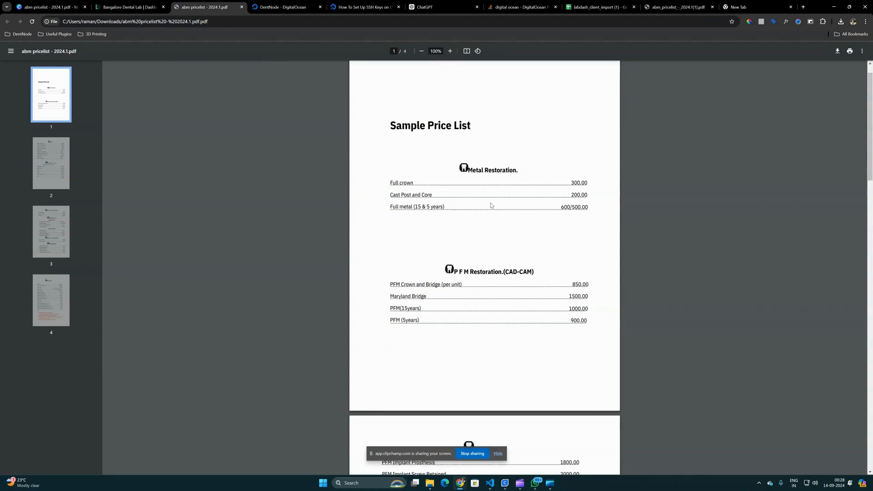
pyautogui.scroll(2, 466, 207)
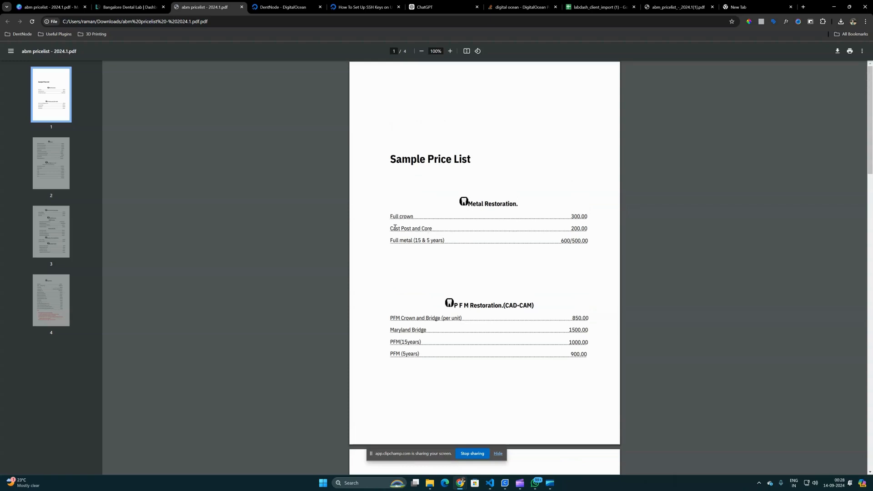
pyautogui.scroll(-5, 477, 282)
pyautogui.scroll(-12, 491, 300)
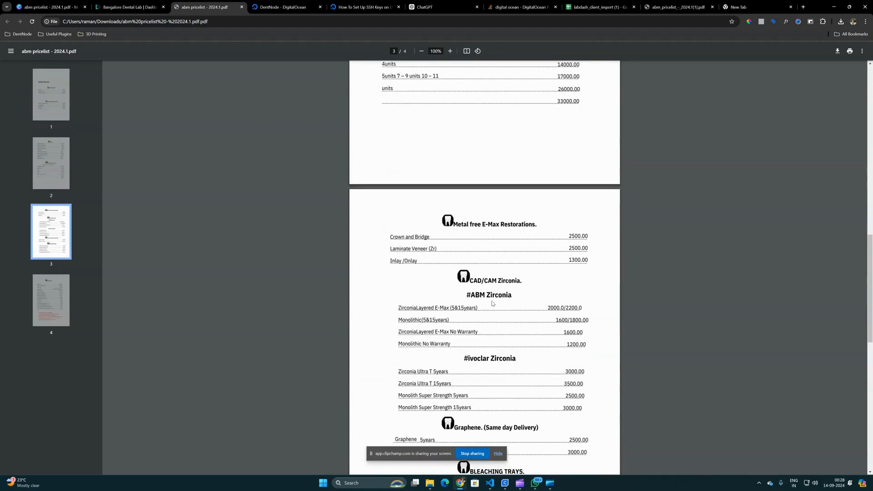
pyautogui.scroll(-3, 492, 303)
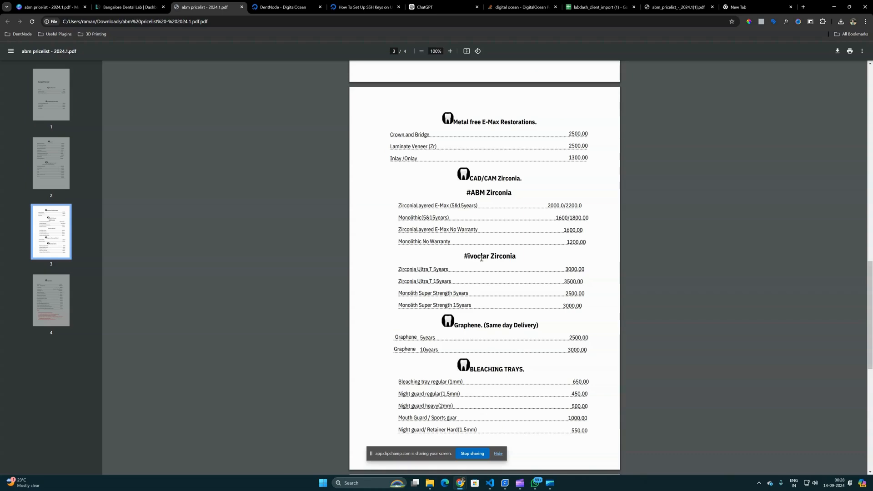
pyautogui.scroll(-6, 494, 314)
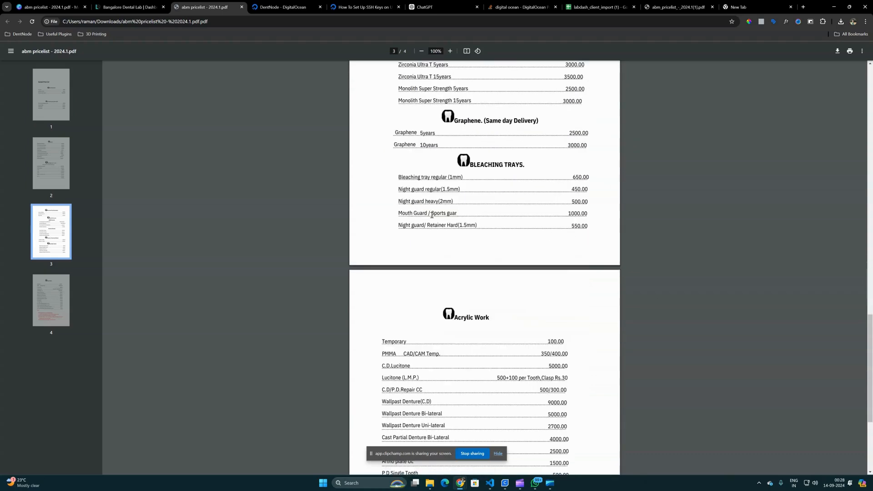
pyautogui.scroll(9, 432, 215)
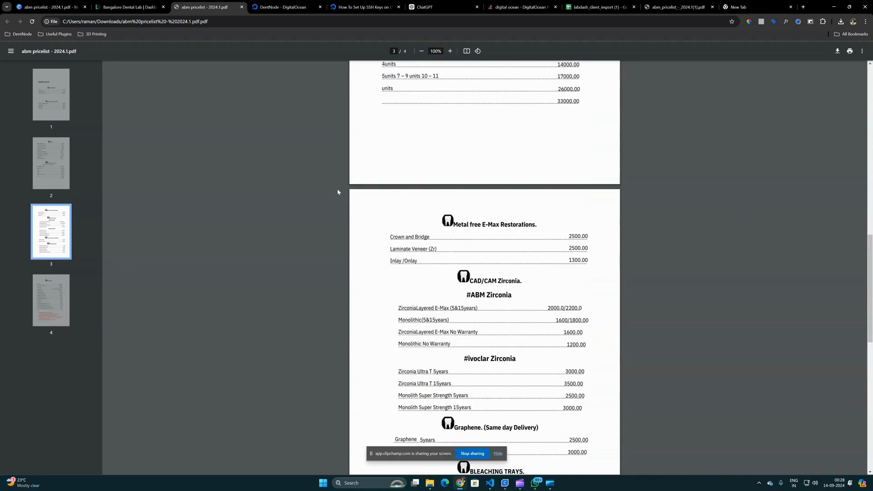
pyautogui.scroll(17, 464, 253)
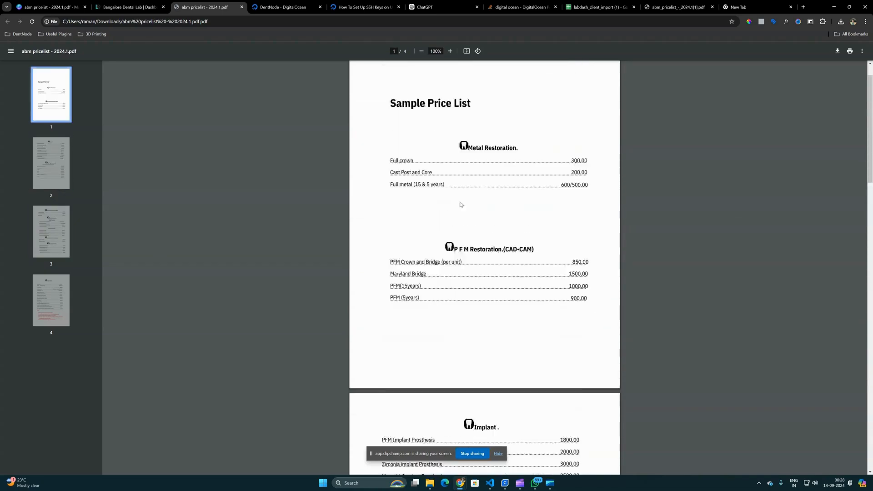
pyautogui.scroll(5, 392, 227)
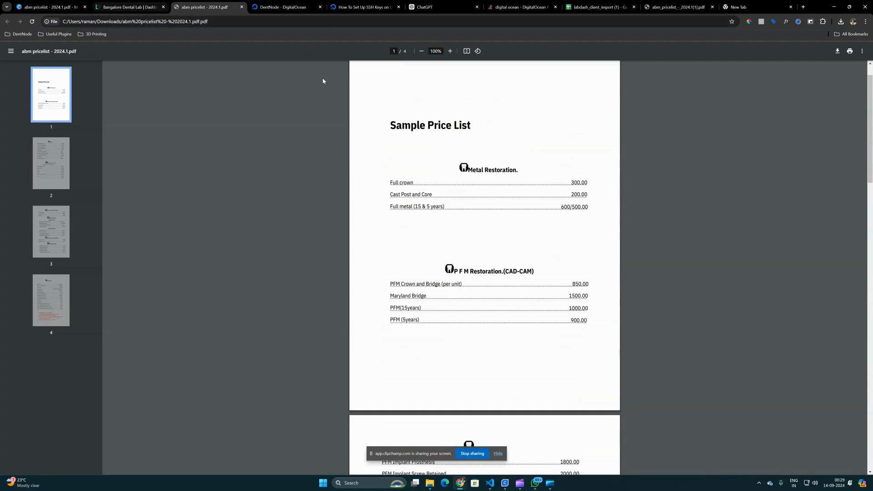
# - Switch to DentNode and show the list of product categories
pyautogui.click(129, 7)
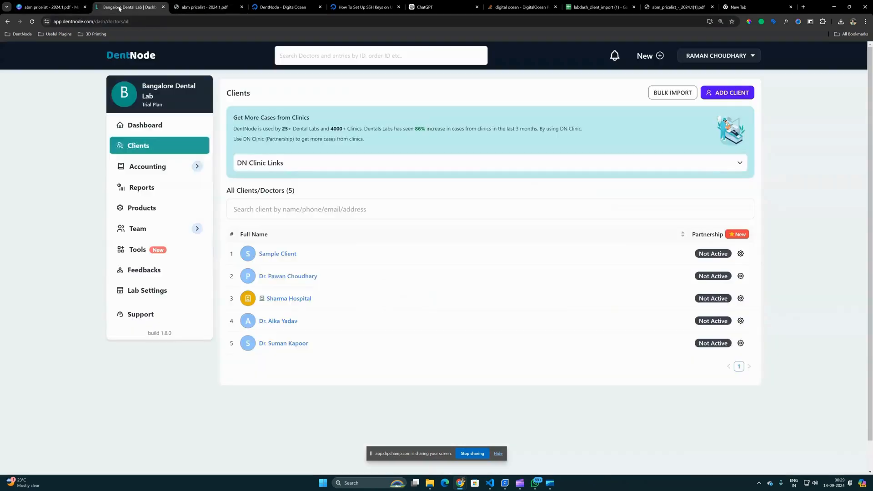
pyautogui.click(145, 208)
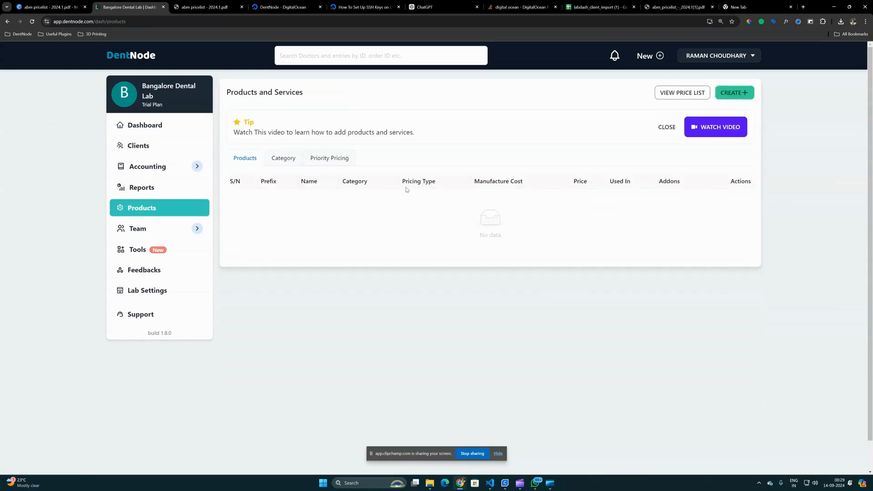
pyautogui.click(277, 161)
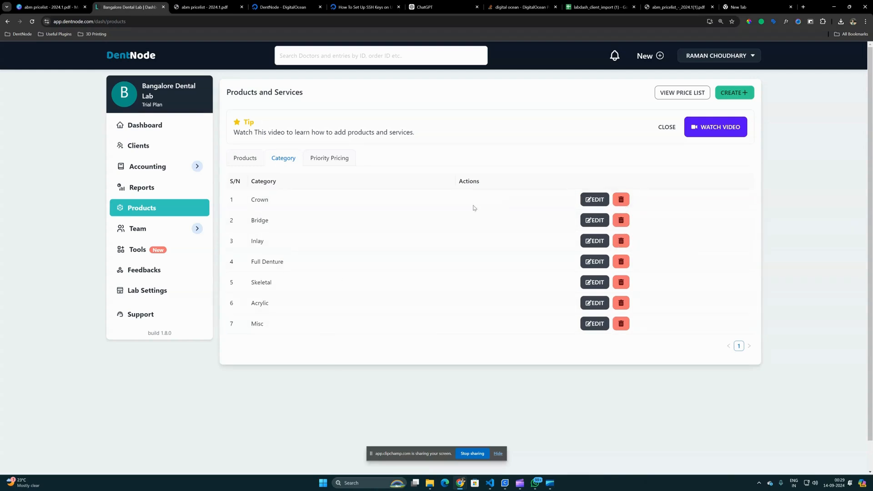
# - Delete the default categories Crown, Bridge, Inlay, Full Denture and Skeletal
pyautogui.click(621, 200)
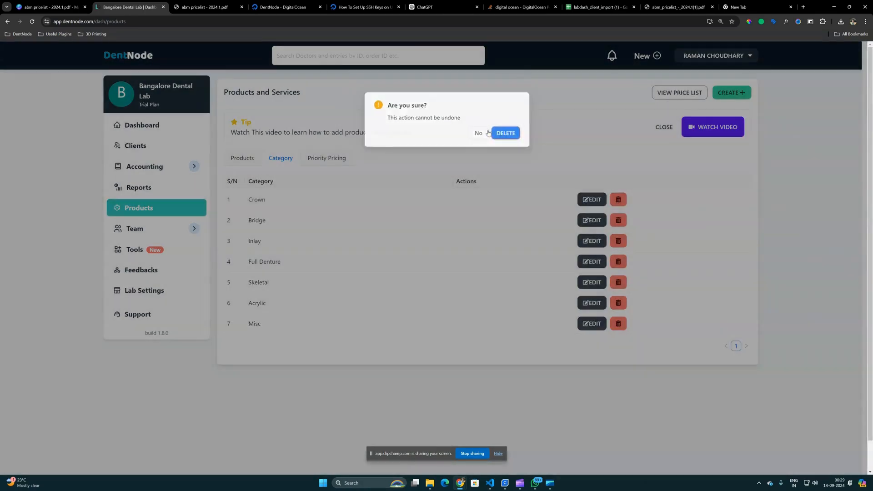
pyautogui.click(506, 133)
pyautogui.click(618, 200)
pyautogui.click(505, 133)
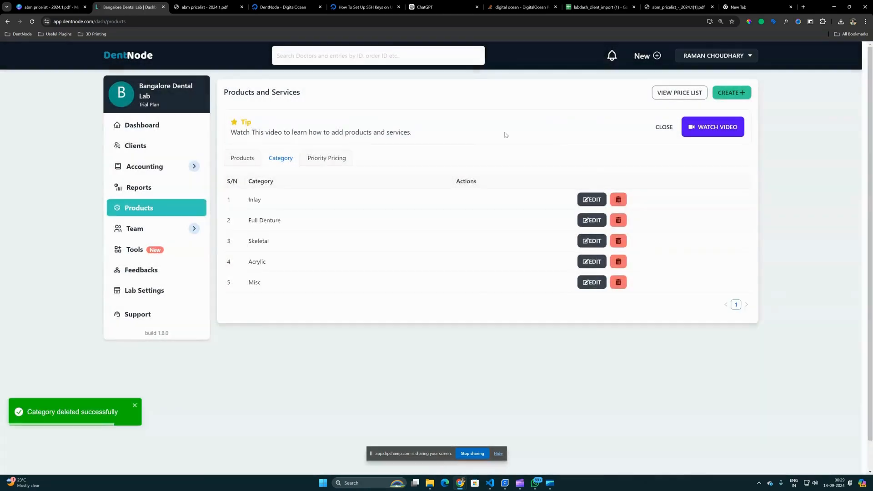
pyautogui.click(619, 200)
pyautogui.click(497, 130)
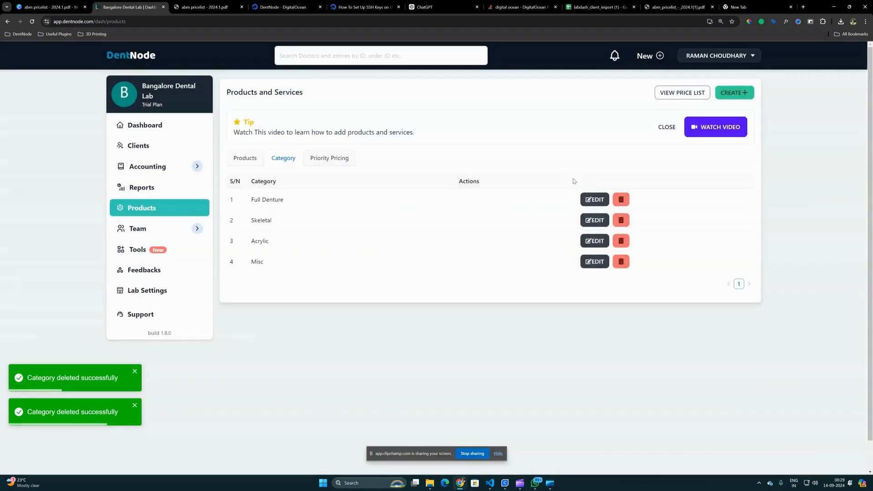
pyautogui.click(621, 199)
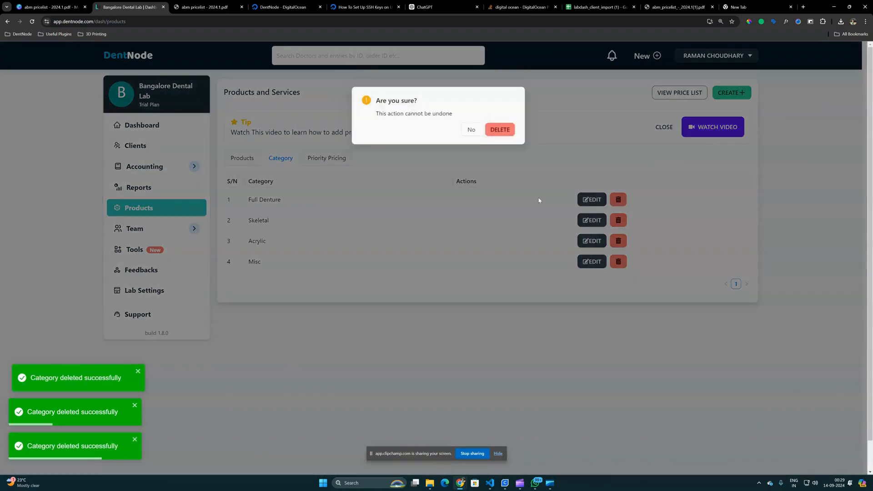
pyautogui.click(500, 129)
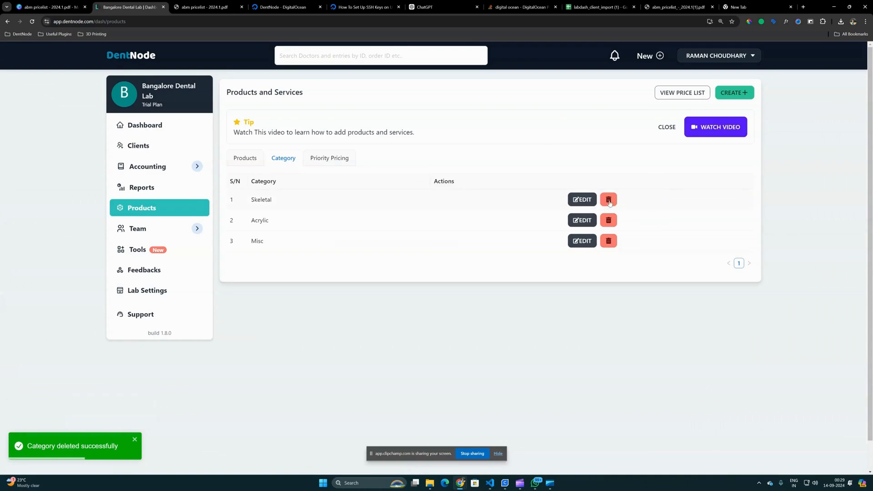
pyautogui.click(609, 203)
pyautogui.click(498, 129)
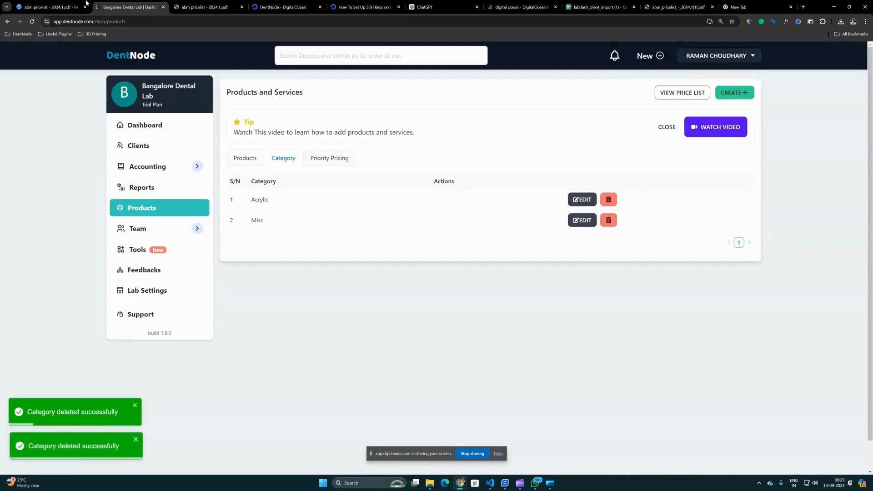
# - Consult the price list PDF's headings and delete the remaining default categories, Acrylic and Misc
pyautogui.click(203, 7)
pyautogui.scroll(-5, 466, 286)
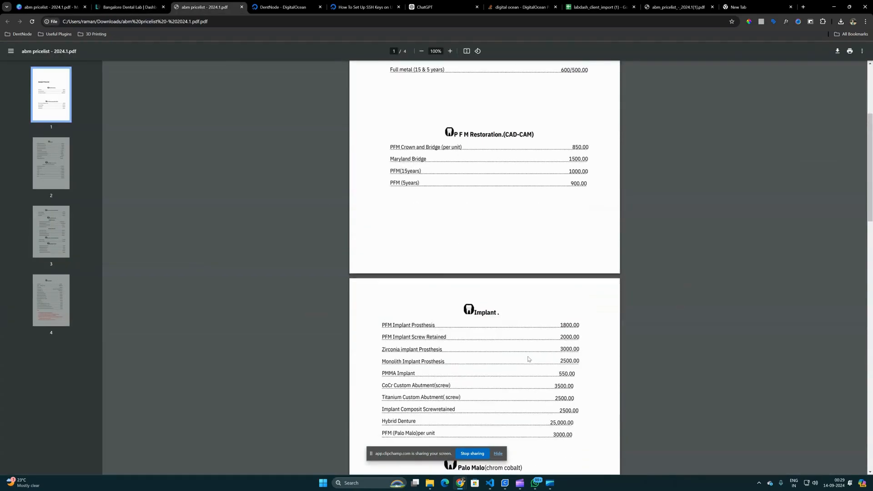
pyautogui.click(129, 9)
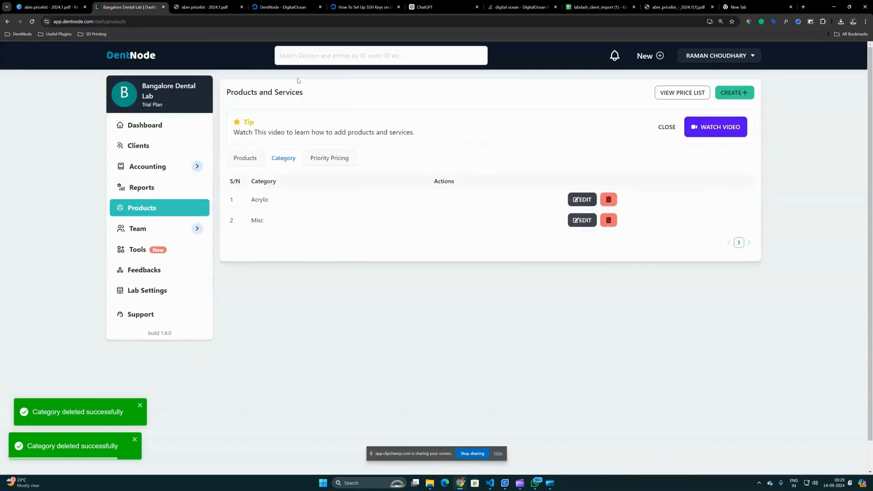
pyautogui.click(608, 199)
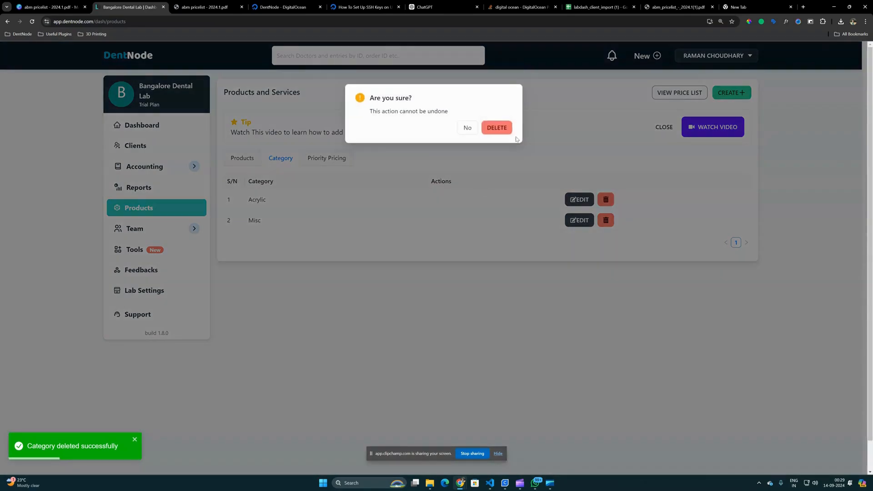
pyautogui.click(498, 128)
pyautogui.click(609, 199)
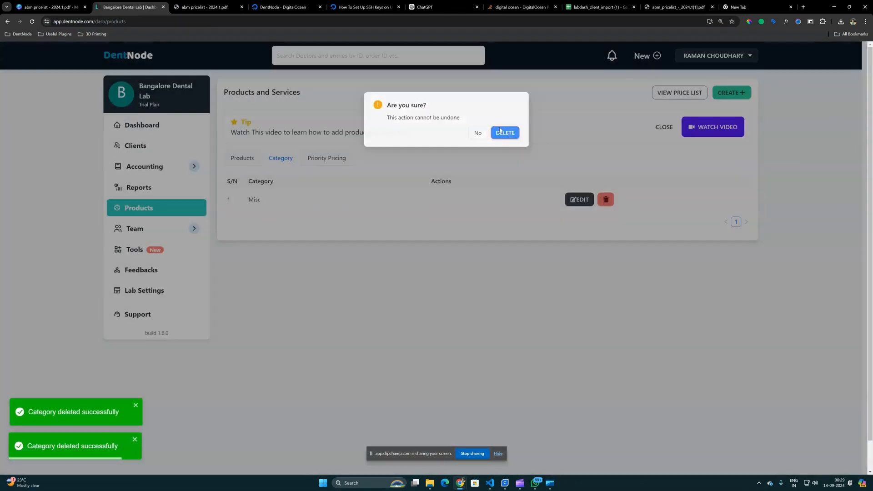
pyautogui.click(500, 128)
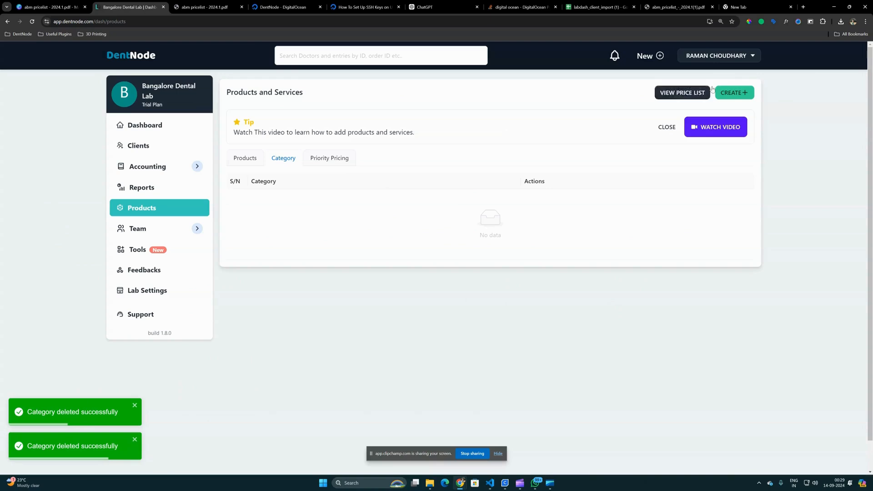
# - Create a product category named Metal Restoration, copying the name from the first heading of the price list PDF
pyautogui.click(180, 6)
pyautogui.scroll(5, 484, 215)
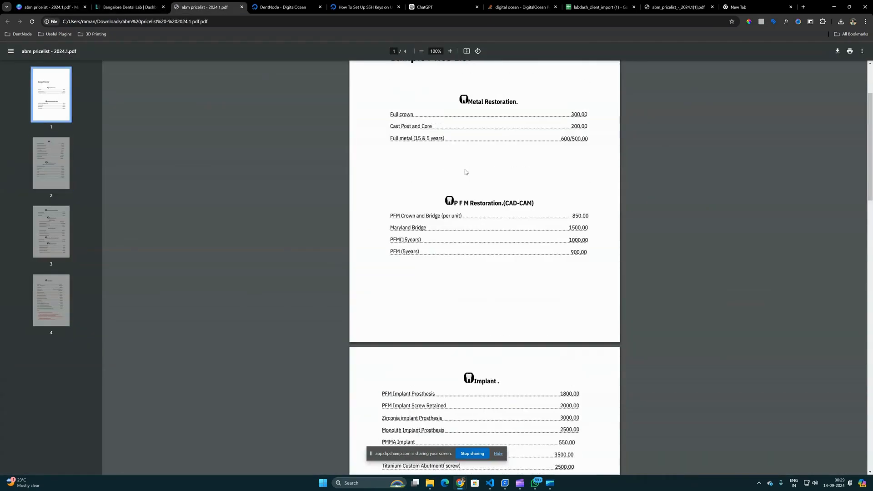
pyautogui.moveTo(470, 202); pyautogui.dragTo(518, 201)
pyautogui.hotkey('ctrl', 'c')
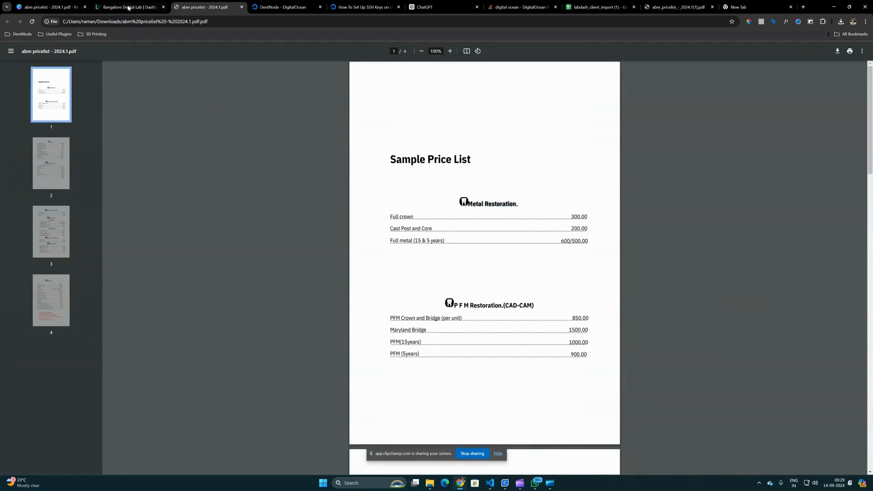
pyautogui.click(129, 8)
pyautogui.click(733, 93)
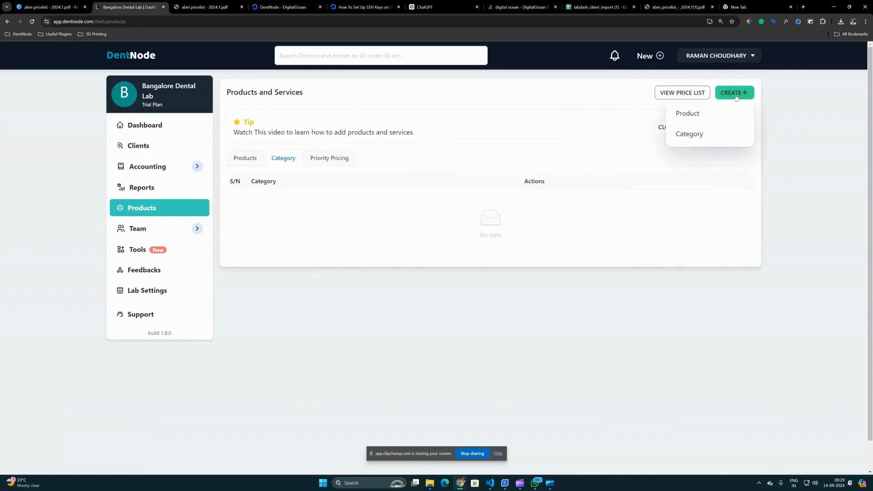
pyautogui.click(681, 132)
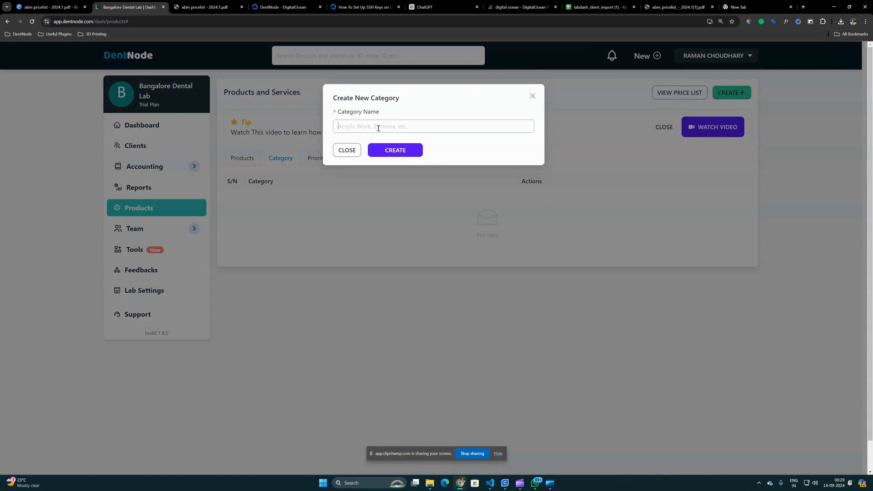
pyautogui.hotkey('ctrl', 'v')
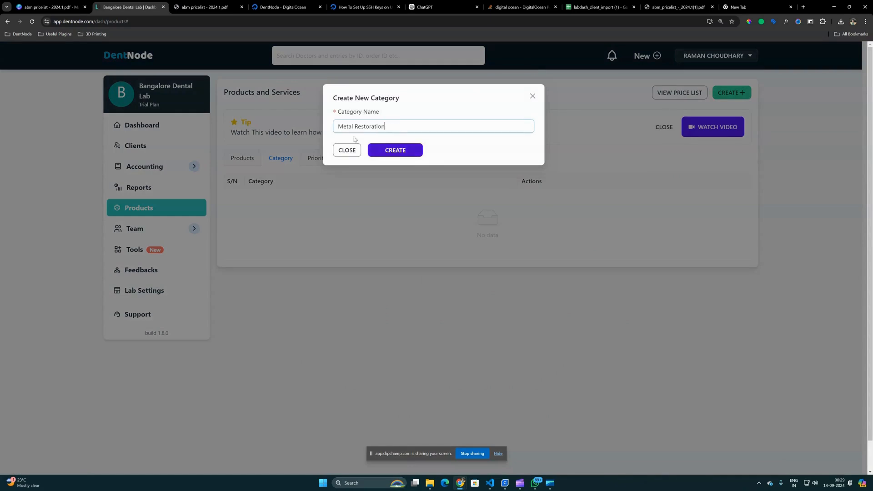
pyautogui.click(396, 155)
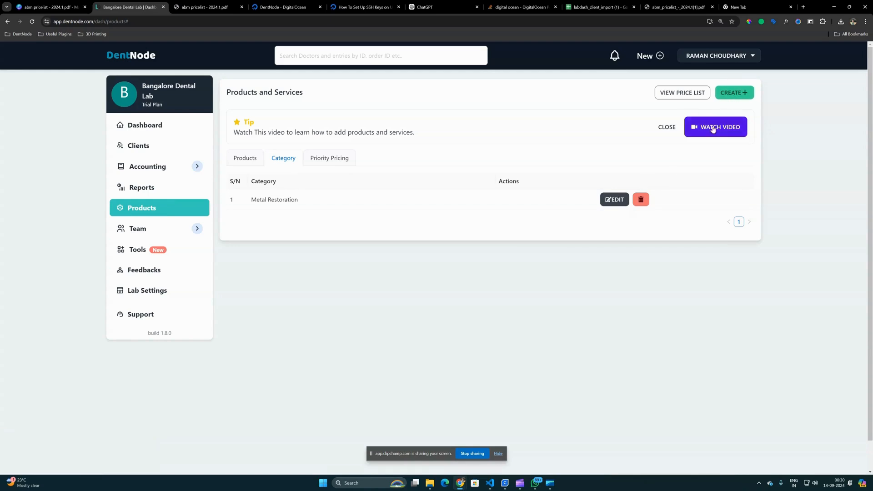
# - Start a new product category and fill in its name by copying the P F M Restoration.(CAD-CAM) heading from the price list PDF
pyautogui.click(737, 93)
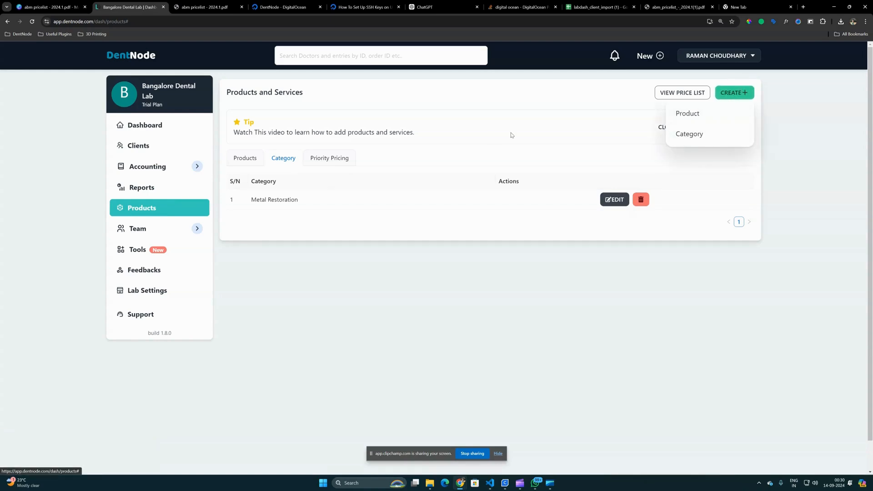
pyautogui.click(689, 133)
pyautogui.click(211, 7)
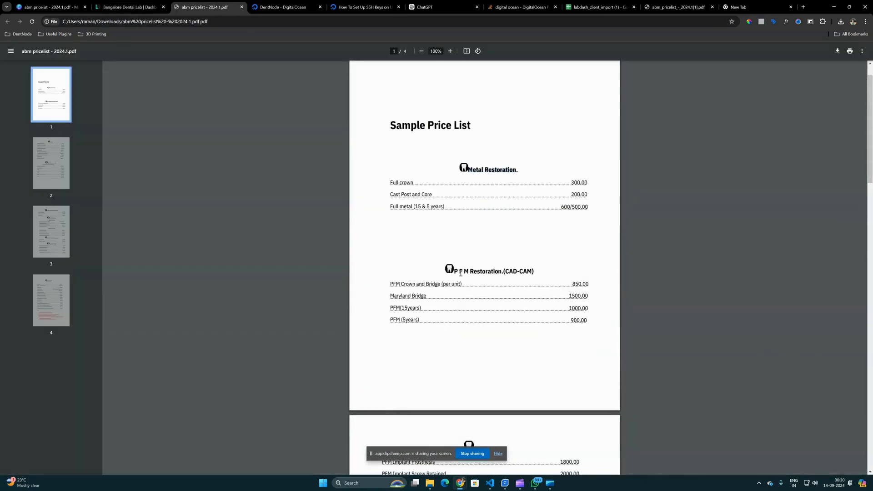
pyautogui.moveTo(455, 272); pyautogui.dragTo(533, 272)
pyautogui.hotkey('ctrl', 'c')
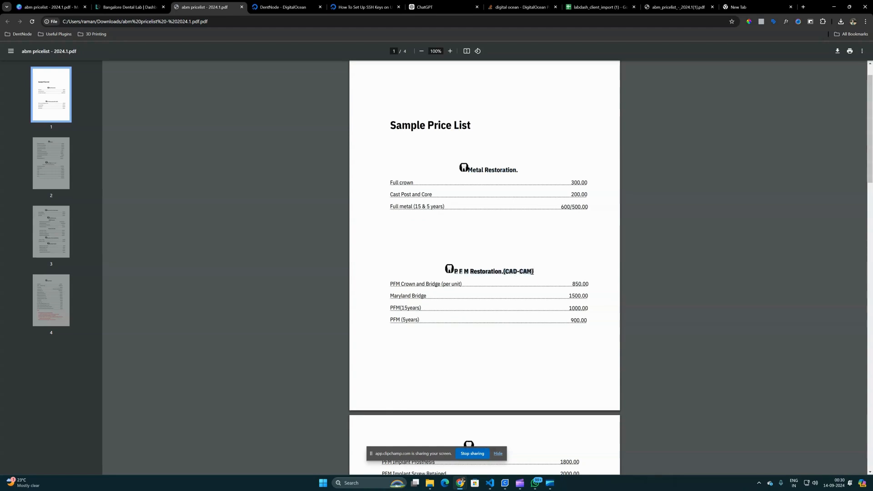
pyautogui.click(121, 9)
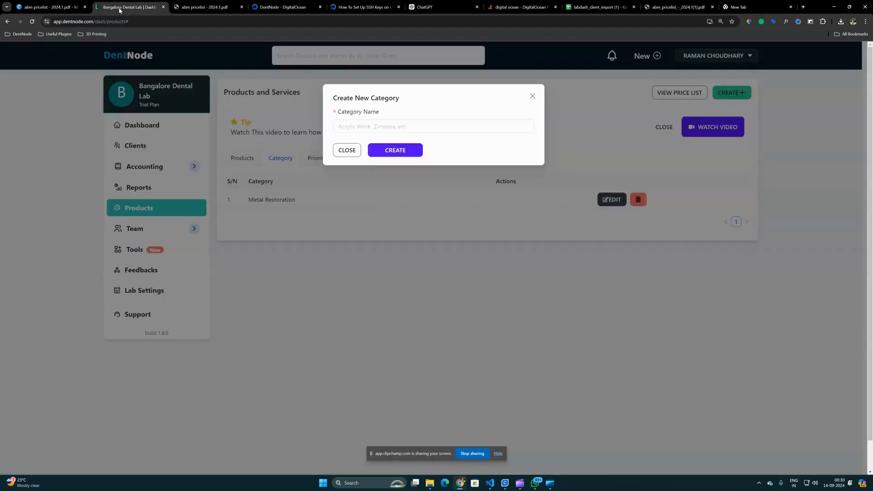
pyautogui.click(435, 126)
pyautogui.hotkey('ctrl', 'v')
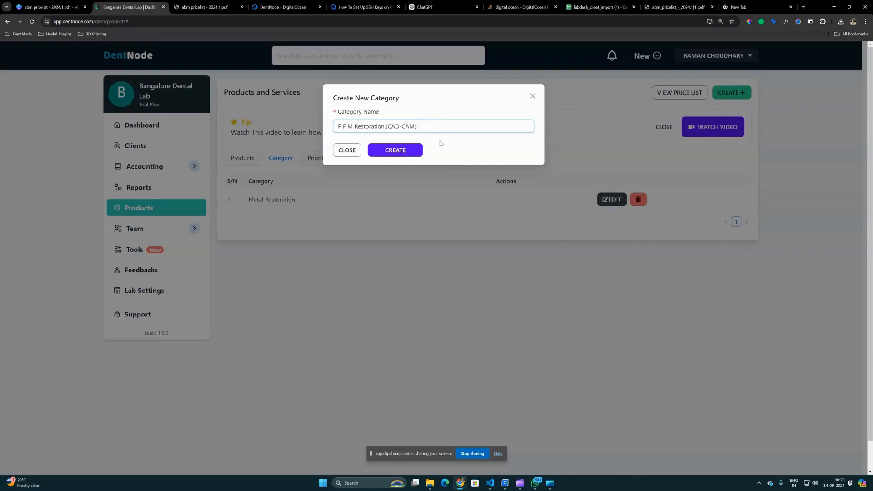
# - Clean up the category name to PFM Restoration (CAD-CAM) and create the category
pyautogui.hotkey('ctrl', 'shift', 'i')
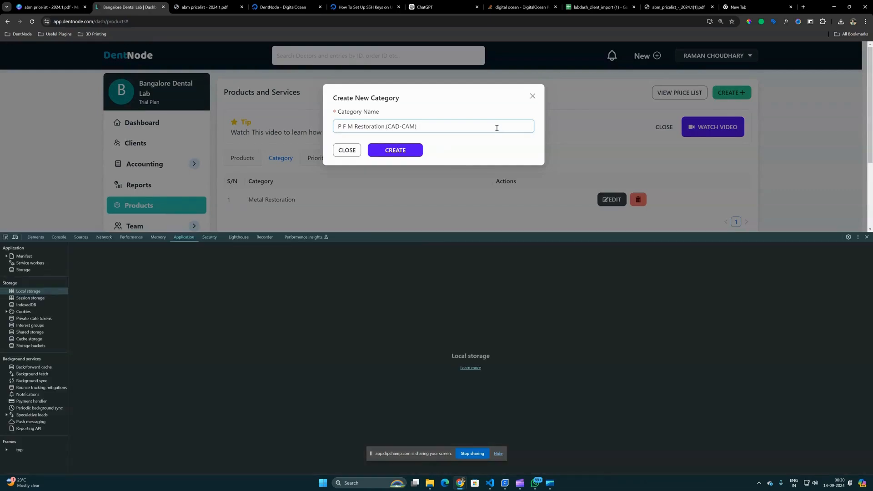
pyautogui.click(868, 237)
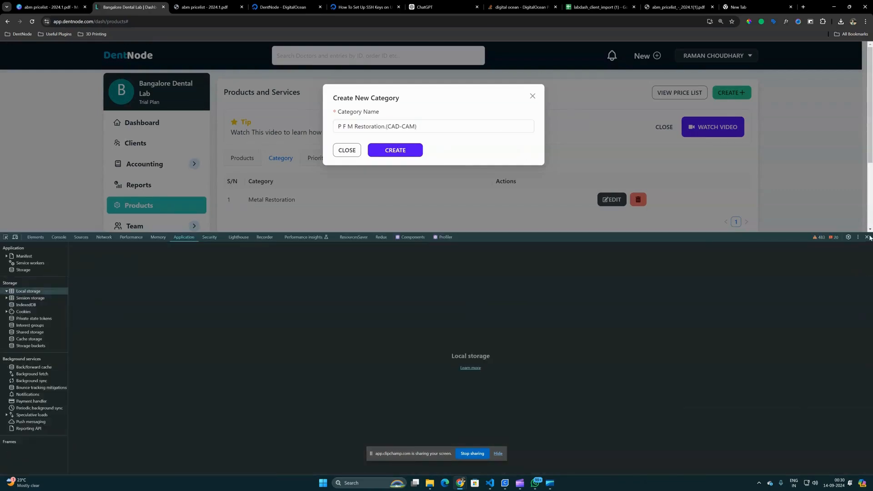
pyautogui.press('BackSpace')
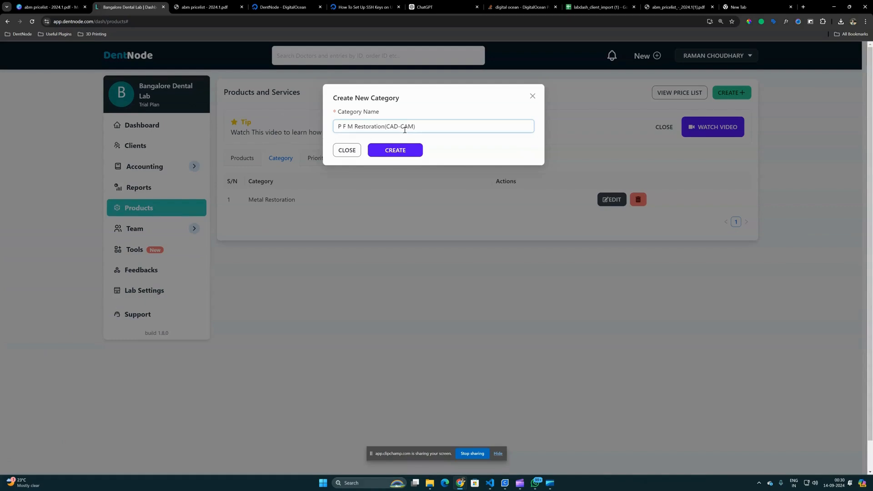
pyautogui.click(349, 126)
pyautogui.press('BackSpace')
pyautogui.press('BackSpace')
pyautogui.click(395, 150)
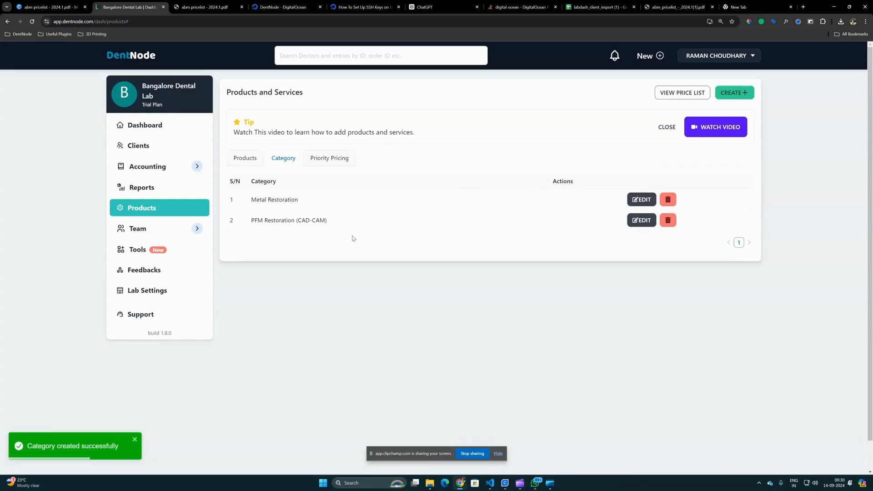
# - Open the Metal Restoration category's name for editing and save it
pyautogui.click(641, 199)
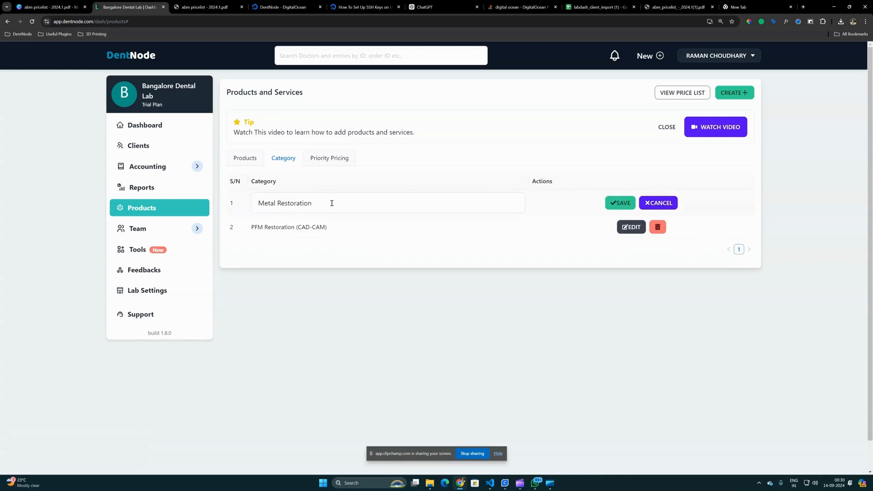
pyautogui.click(620, 202)
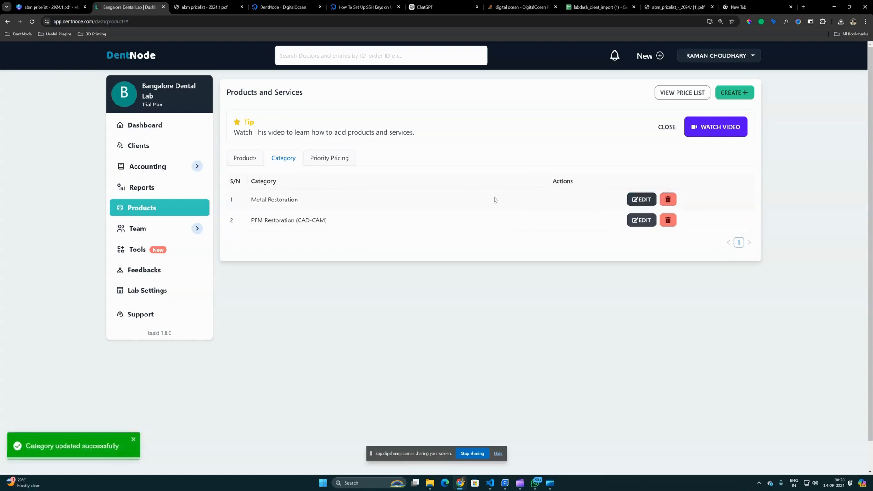
# - Show the list of products and start a new product in the Metal Restoration category
pyautogui.click(249, 162)
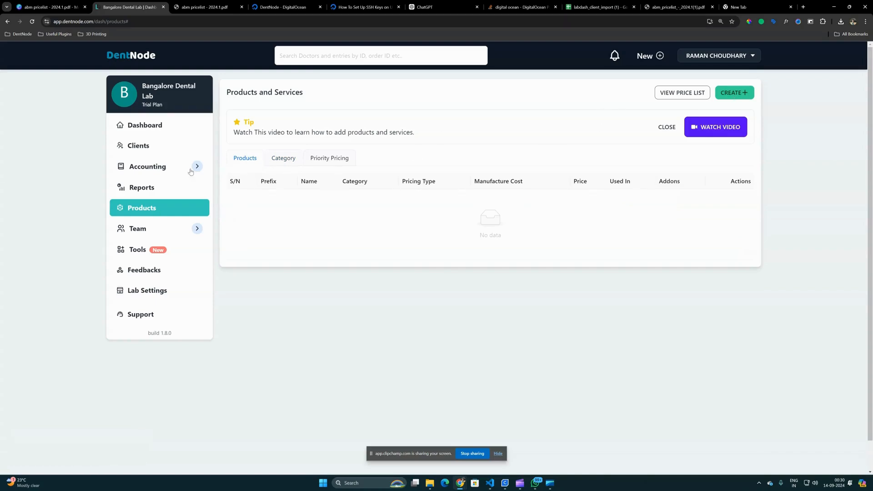
pyautogui.click(269, 160)
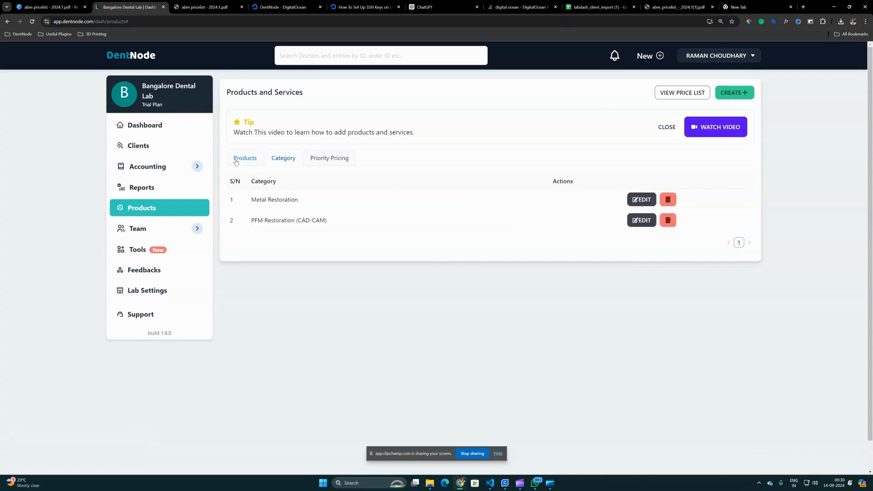
pyautogui.click(731, 95)
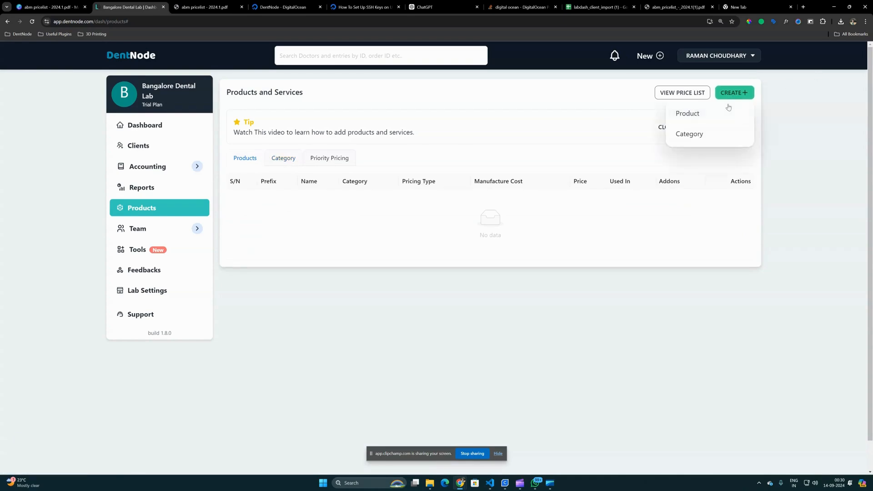
pyautogui.click(696, 119)
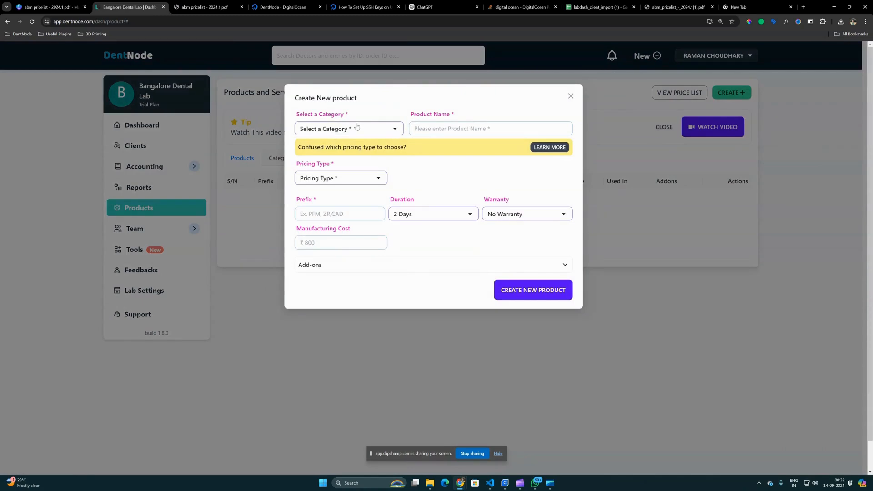
pyautogui.click(357, 127)
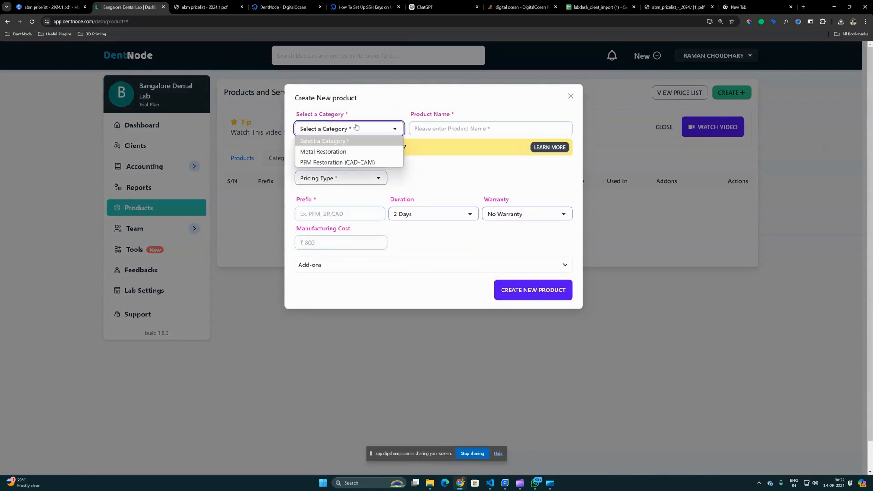
pyautogui.click(343, 153)
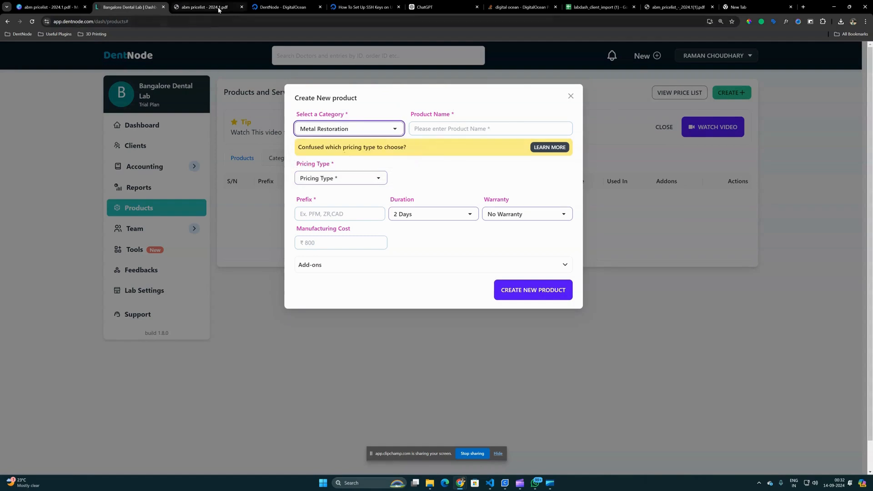
# - Consult the Metal Restoration prices in the price list PDF and copy Full crown from it as the product name
pyautogui.hotkey('ctrl', 'Tab')
pyautogui.click(573, 186)
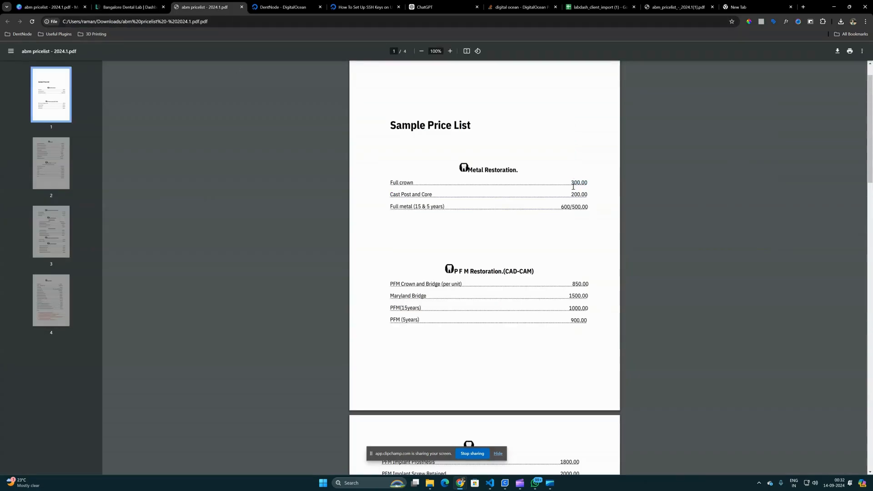
pyautogui.click(148, 9)
pyautogui.click(439, 131)
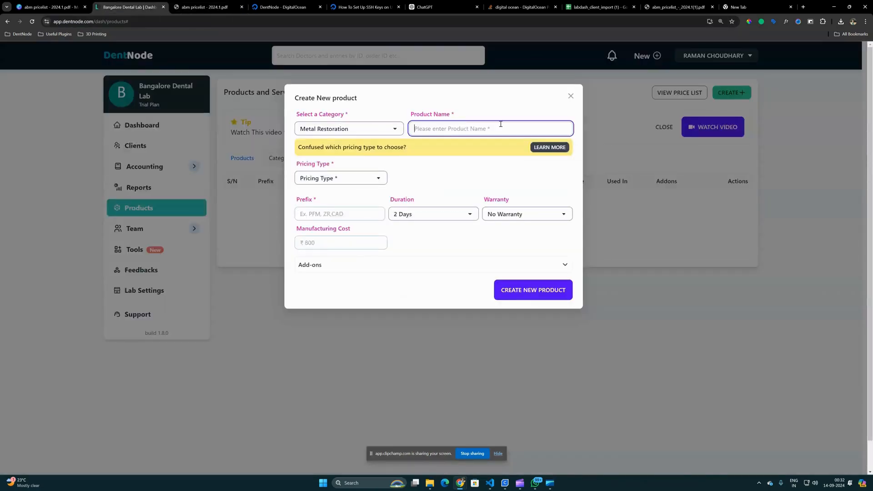
pyautogui.click(198, 12)
pyautogui.moveTo(394, 186); pyautogui.dragTo(416, 181)
pyautogui.hotkey('ctrl', 'c')
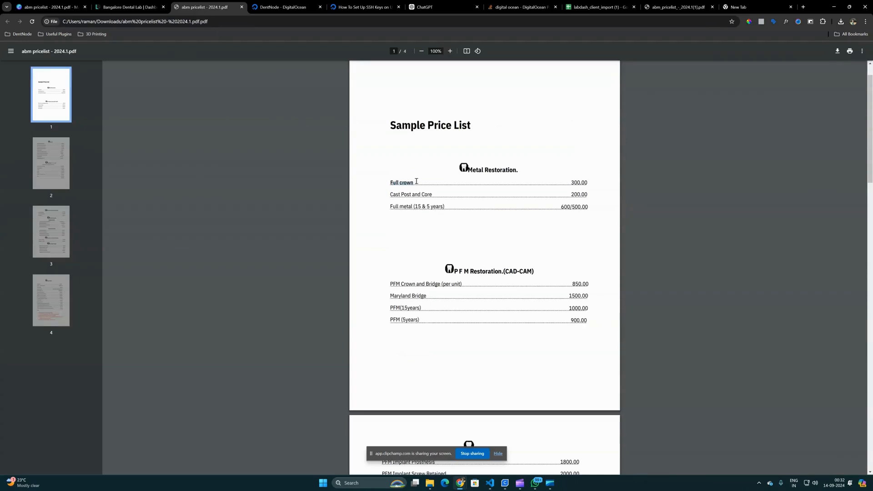
pyautogui.click(124, 8)
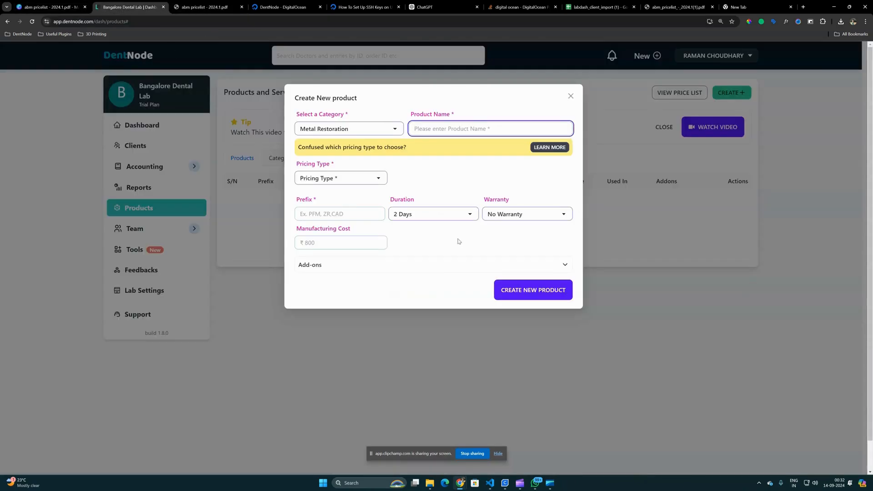
pyautogui.hotkey('ctrl', 'v')
# - Set the Full crown product's pricing type to Per/unit, its unit price to 300 and its prefix to MR
pyautogui.click(343, 184)
pyautogui.click(330, 199)
pyautogui.click(406, 181)
pyautogui.write('3')
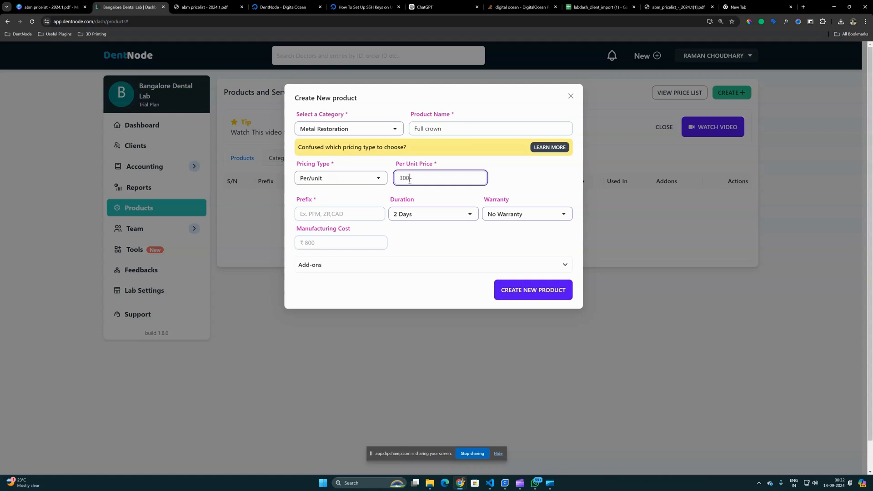
pyautogui.click(378, 213)
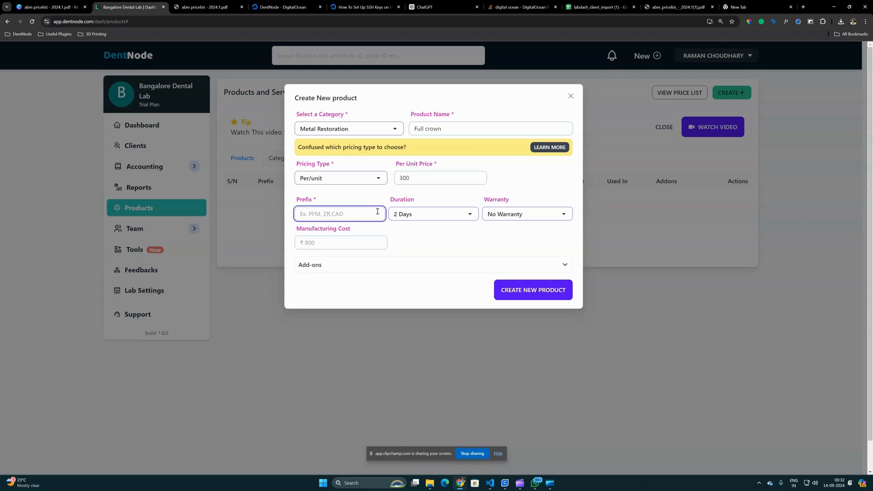
pyautogui.write('MR')
# - Set the duration to 3 Days and the manufacturing cost to 150, and create the Full crown product
pyautogui.click(450, 220)
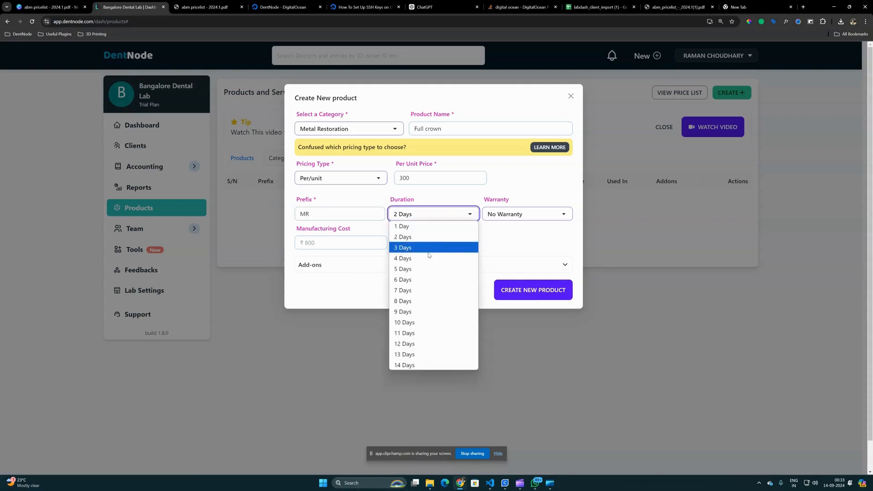
pyautogui.click(451, 248)
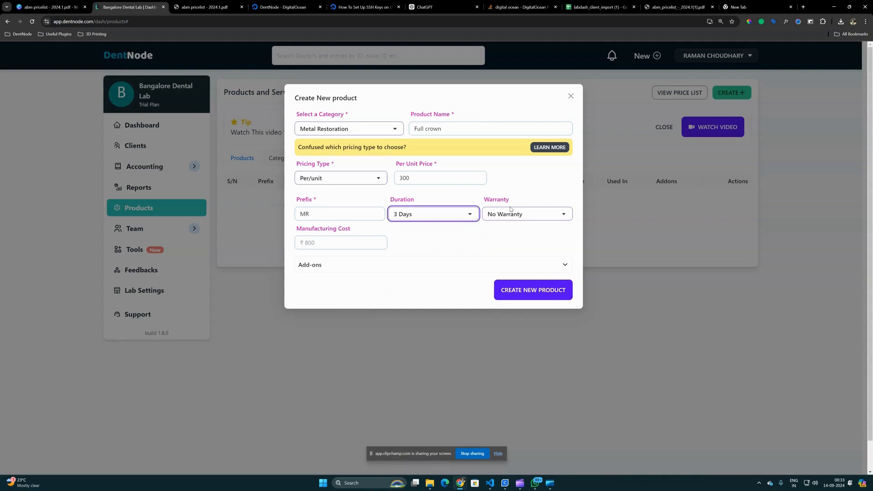
pyautogui.click(360, 242)
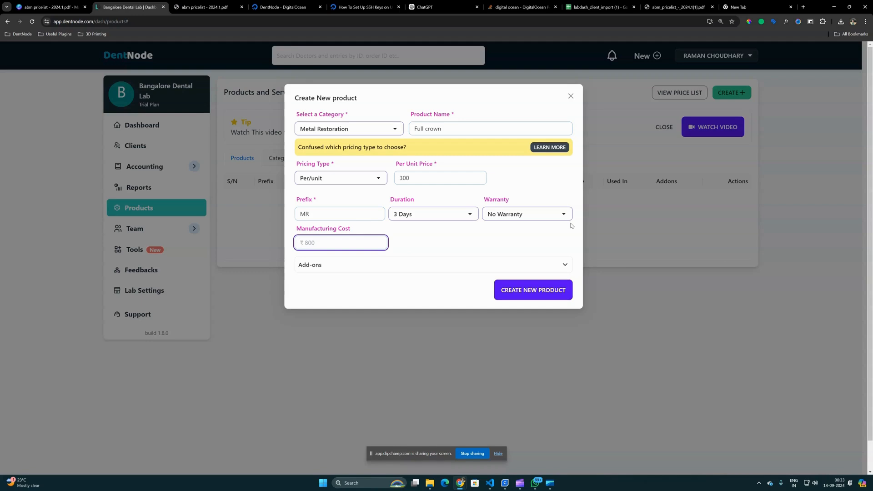
pyautogui.write('150')
pyautogui.click(332, 254)
pyautogui.click(526, 292)
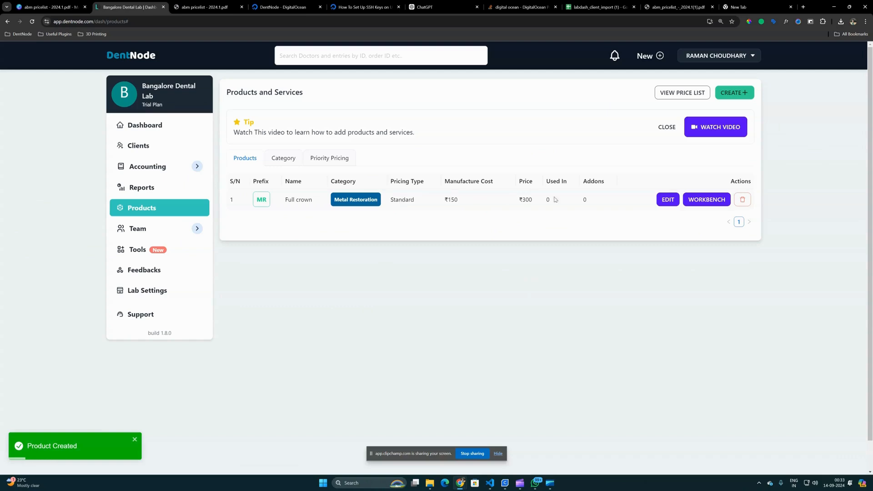
# - Start a new product in the PFM Restoration (CAD-CAM) category, copying the name PFM Crown and Bridge from the price list PDF
pyautogui.click(748, 96)
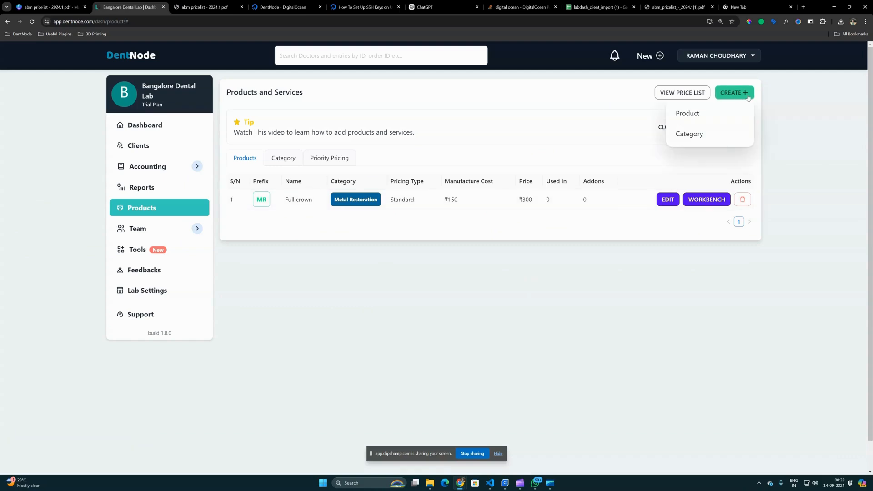
pyautogui.click(697, 116)
pyautogui.click(346, 129)
pyautogui.click(328, 159)
pyautogui.click(437, 128)
pyautogui.click(218, 7)
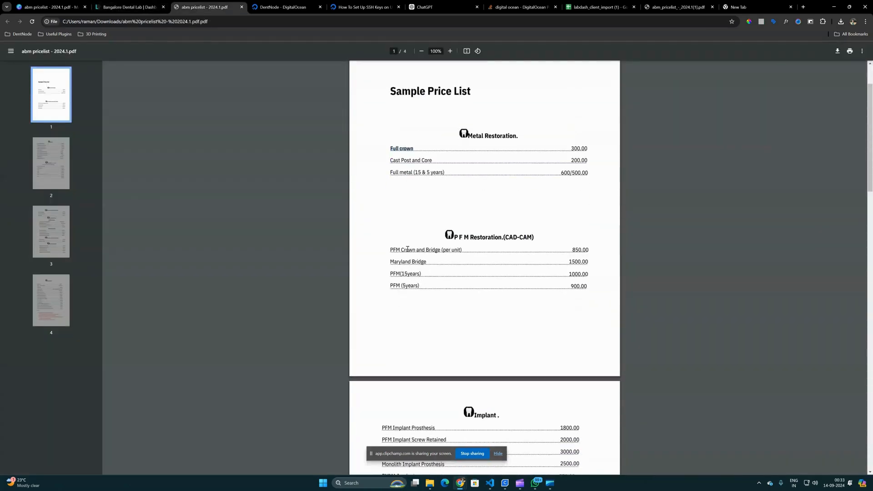
pyautogui.moveTo(390, 249); pyautogui.dragTo(439, 252)
pyautogui.hotkey('ctrl', 'c')
pyautogui.click(135, 8)
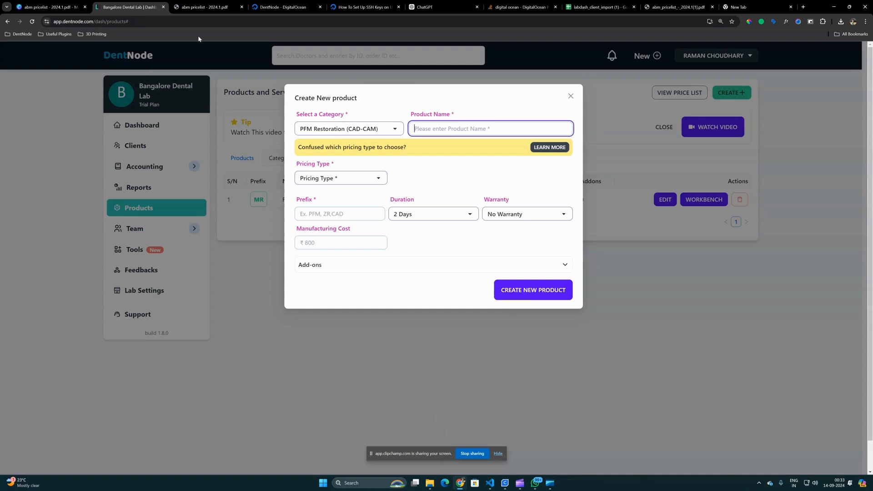
pyautogui.hotkey('ctrl', 'v')
# - Set the PFM Crown and Bridge pricing type to Per/unit and enter its unit price of 850 from the price list PDF
pyautogui.click(351, 182)
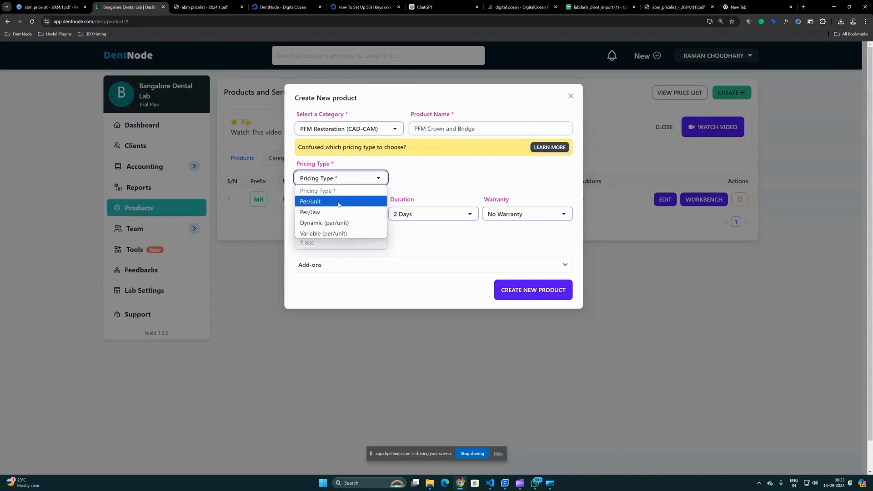
pyautogui.click(341, 201)
pyautogui.click(428, 178)
pyautogui.click(199, 10)
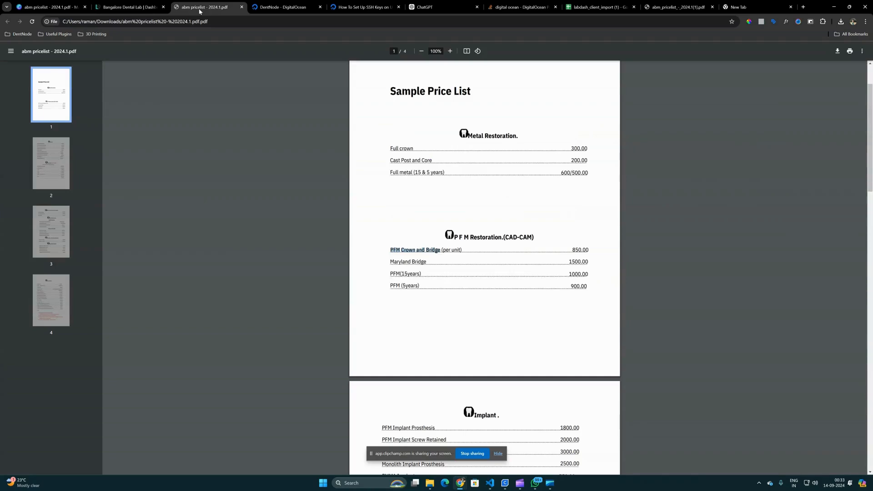
pyautogui.click(130, 7)
pyautogui.click(414, 177)
pyautogui.press('BackSpace')
pyautogui.write('850')
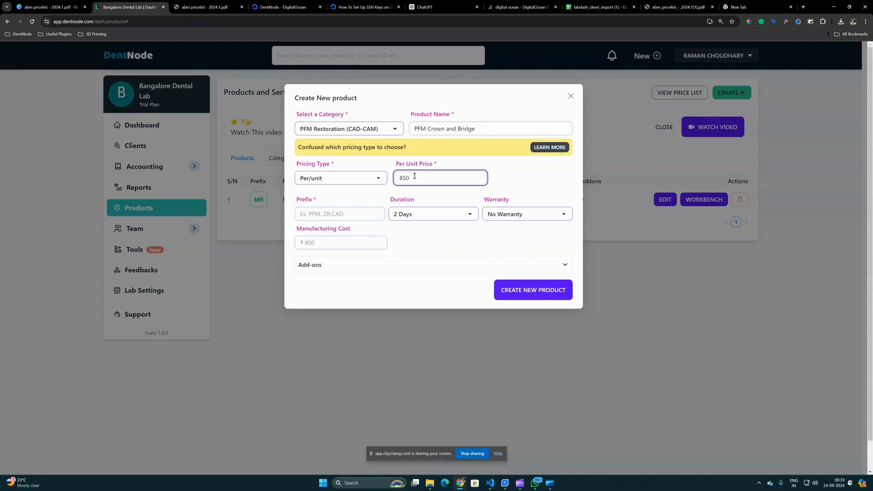
# - Set the PFM Crown and Bridge prefix to PFM and manufacturing cost to 300, keep No Warranty, and create the product
pyautogui.click(373, 213)
pyautogui.write('PFM')
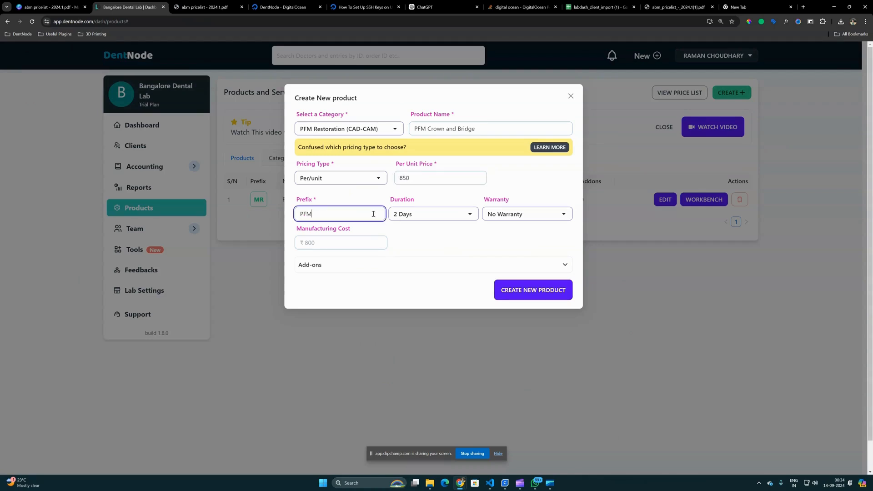
pyautogui.click(414, 234)
pyautogui.click(494, 218)
pyautogui.click(205, 7)
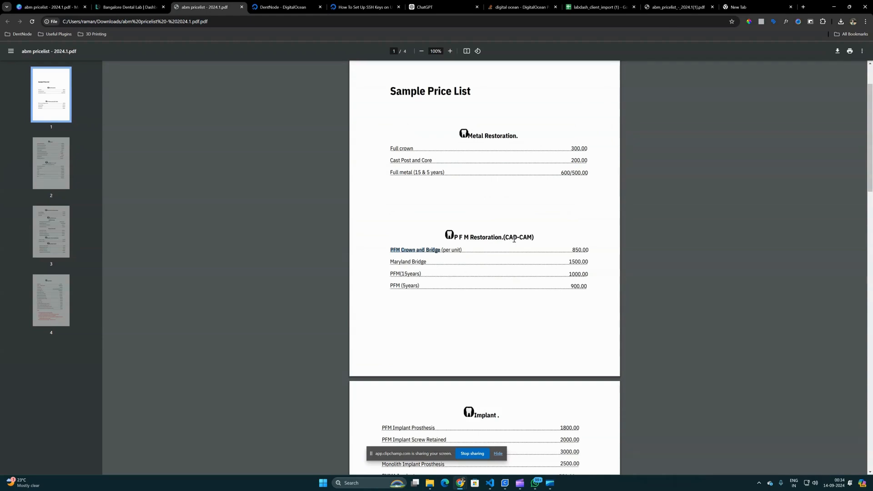
pyautogui.hotkey('ctrl', 'shift', 'Tab')
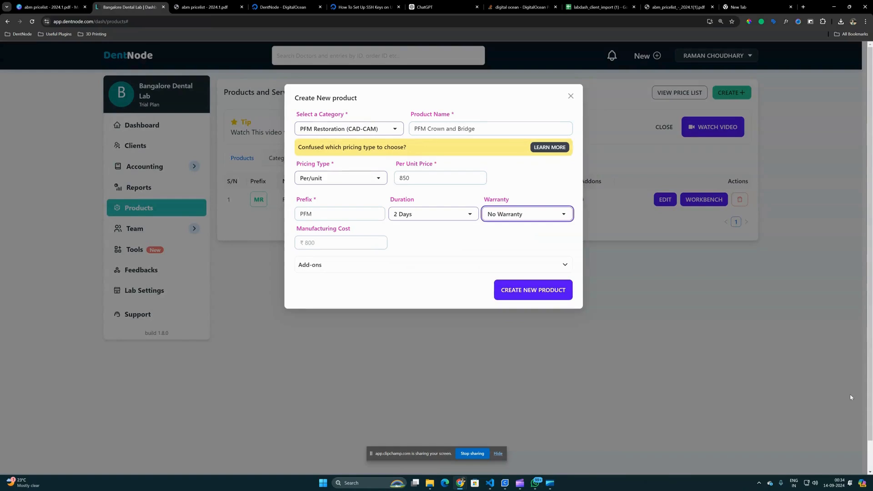
pyautogui.click(378, 243)
pyautogui.write('300')
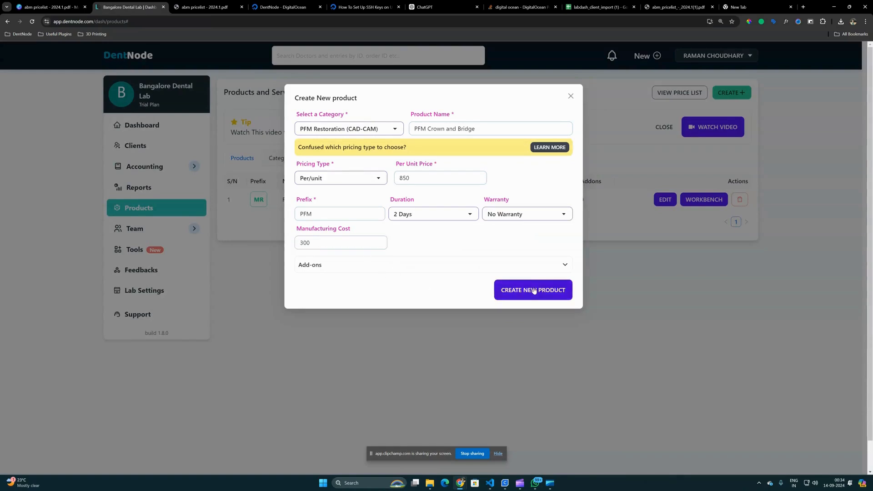
pyautogui.click(534, 291)
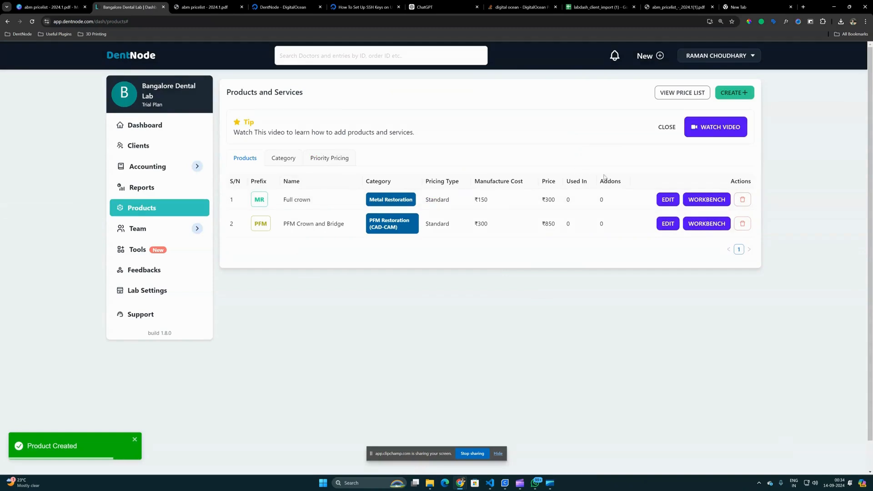
# - Look through the remaining pages of the price list PDF, down to the Acrylic Work section, and return to DentNode
pyautogui.click(214, 9)
pyautogui.scroll(-8, 427, 295)
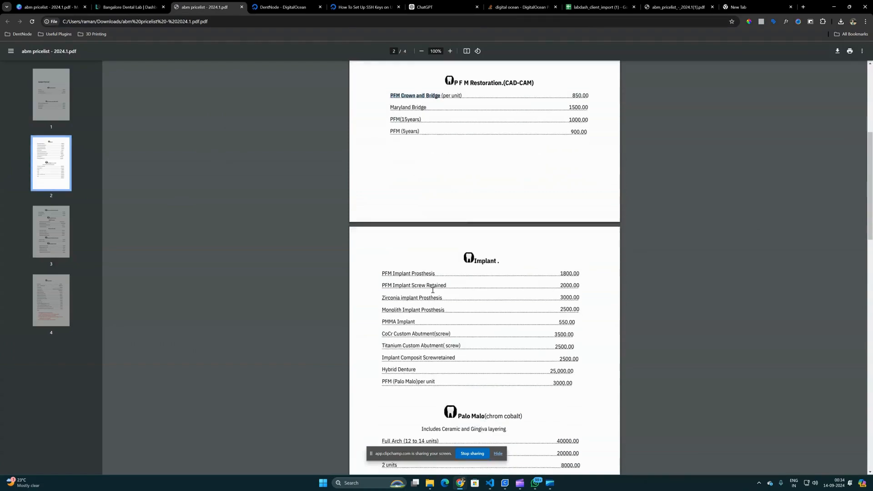
pyautogui.scroll(-12, 440, 290)
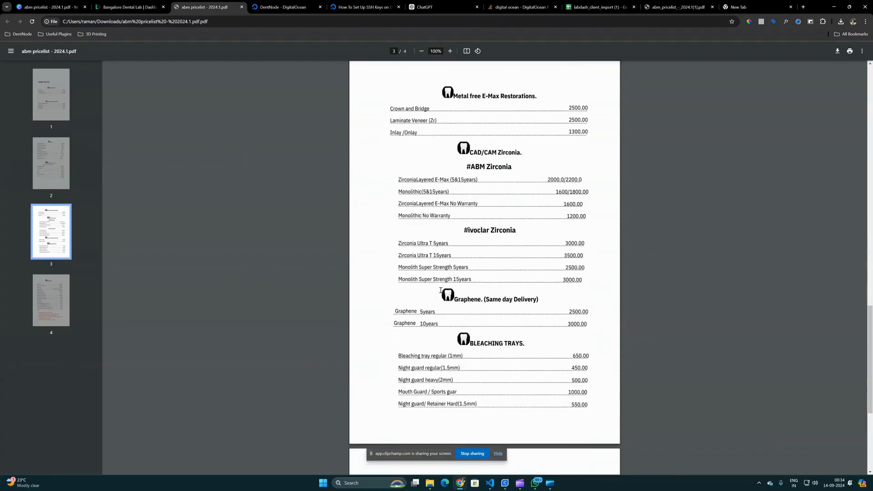
pyautogui.scroll(-2, 470, 340)
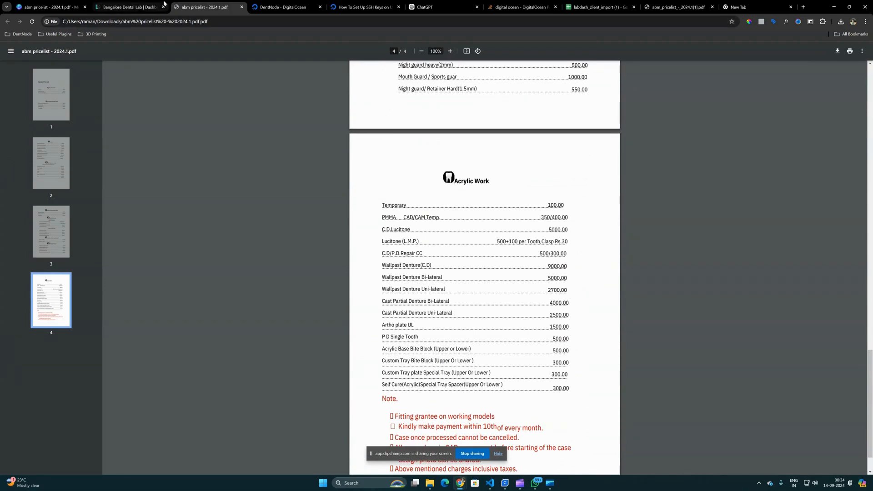
pyautogui.click(132, 7)
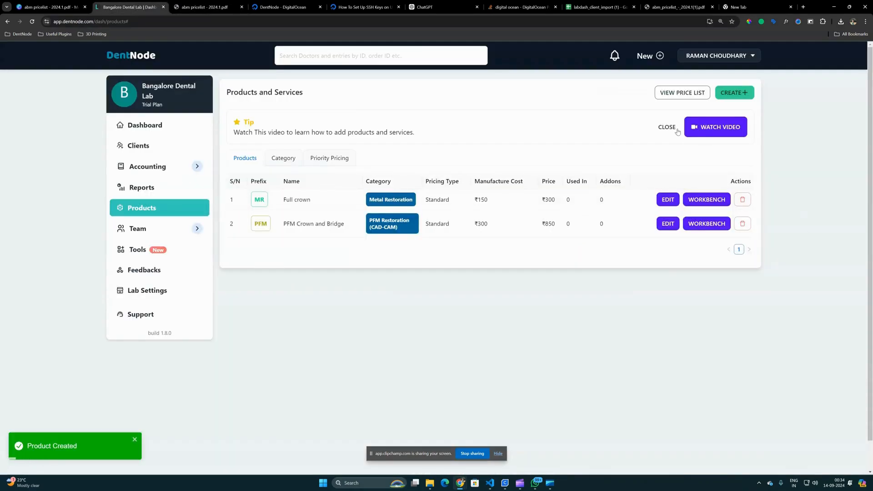
pyautogui.click(730, 93)
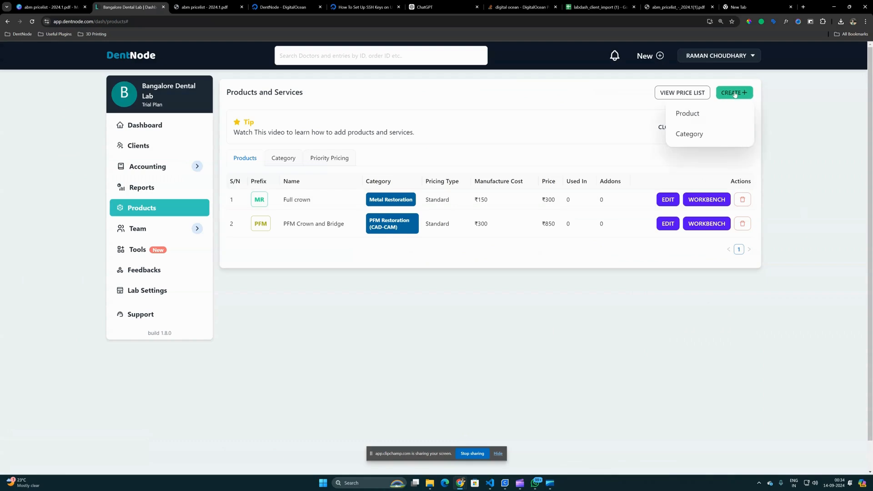
pyautogui.click(707, 112)
pyautogui.click(336, 180)
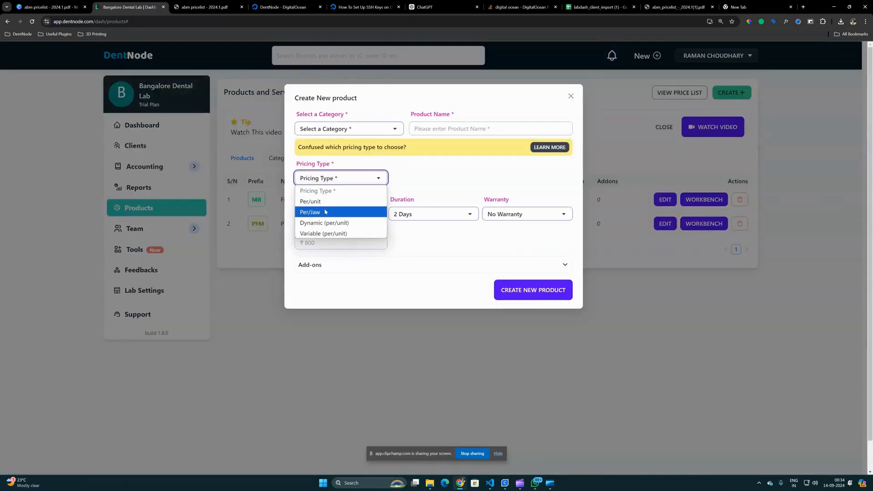
pyautogui.click(325, 213)
pyautogui.click(425, 180)
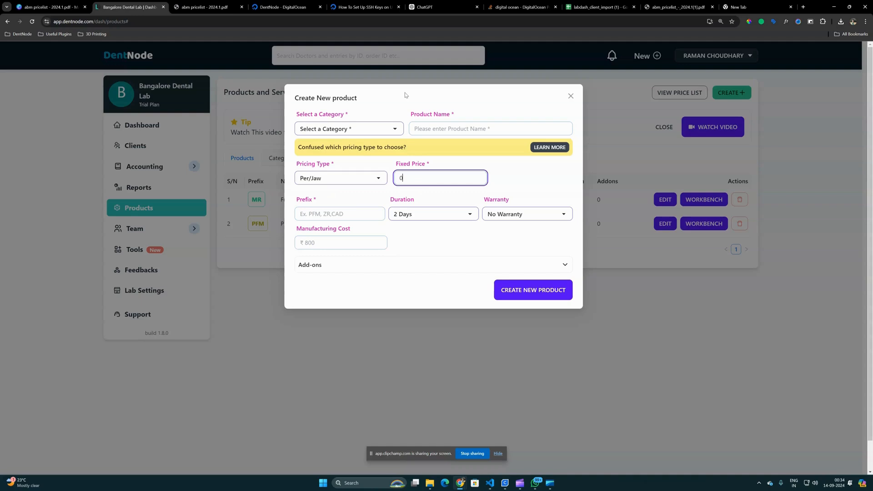
pyautogui.click(369, 133)
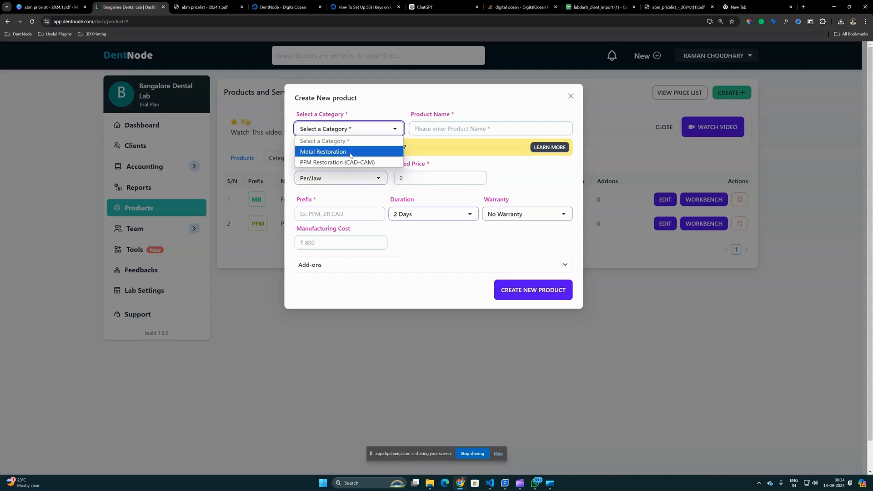
pyautogui.click(371, 133)
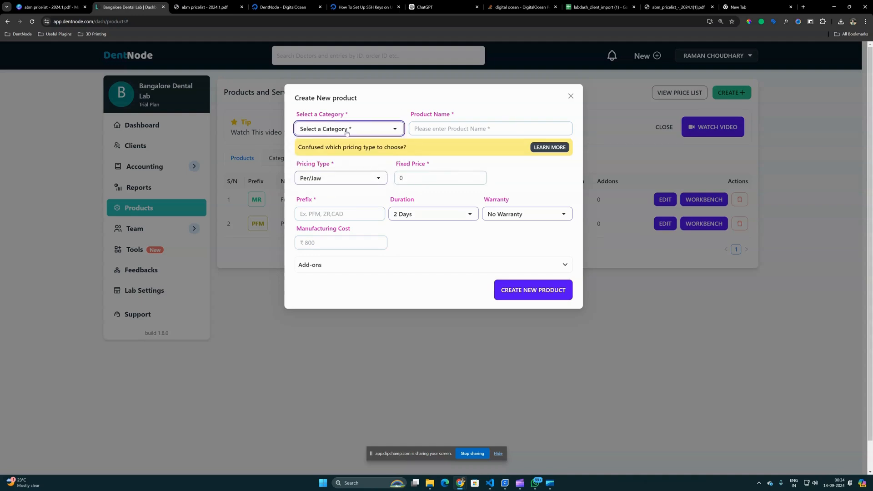
pyautogui.click(571, 96)
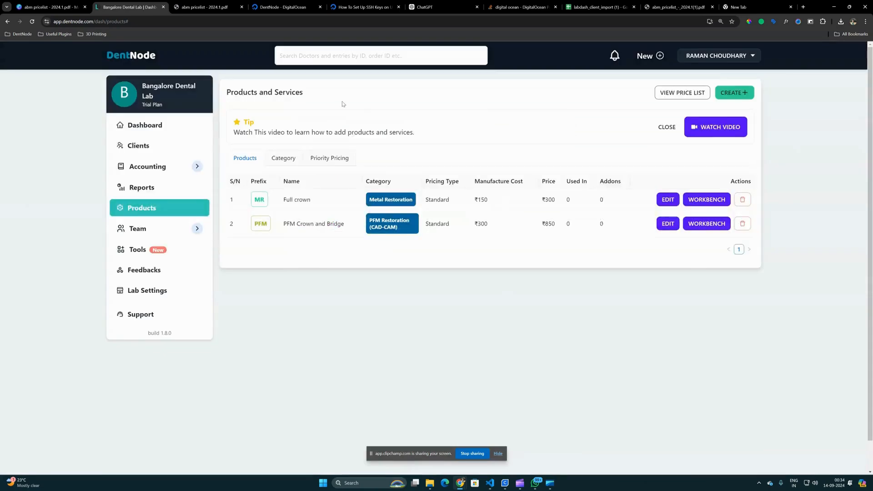
# - Create a new product category named Misc
pyautogui.click(295, 159)
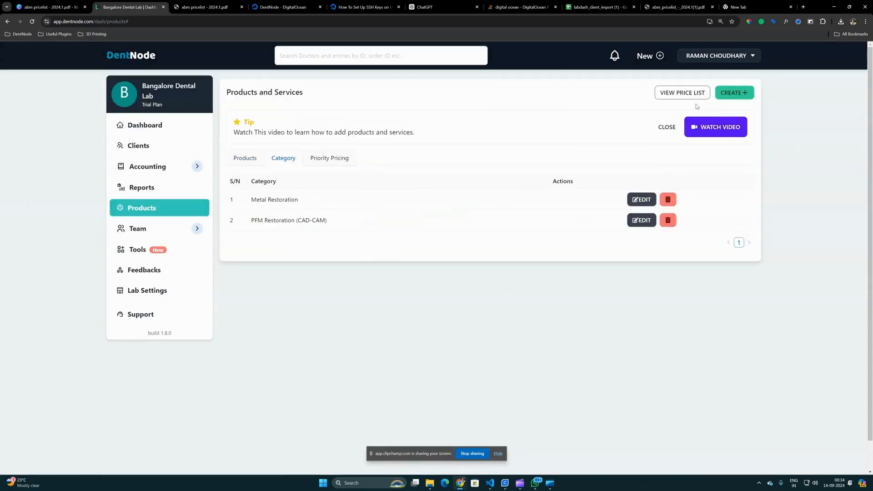
pyautogui.click(727, 93)
pyautogui.click(698, 133)
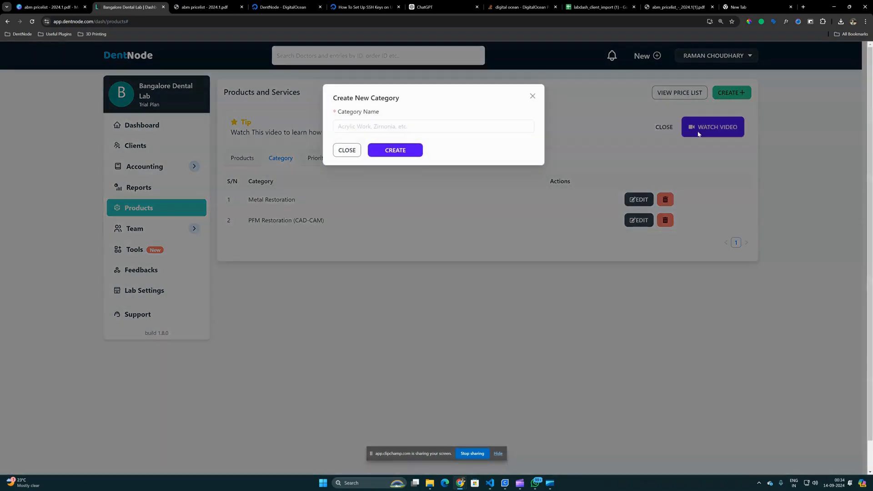
pyautogui.click(363, 126)
pyautogui.write('Misc')
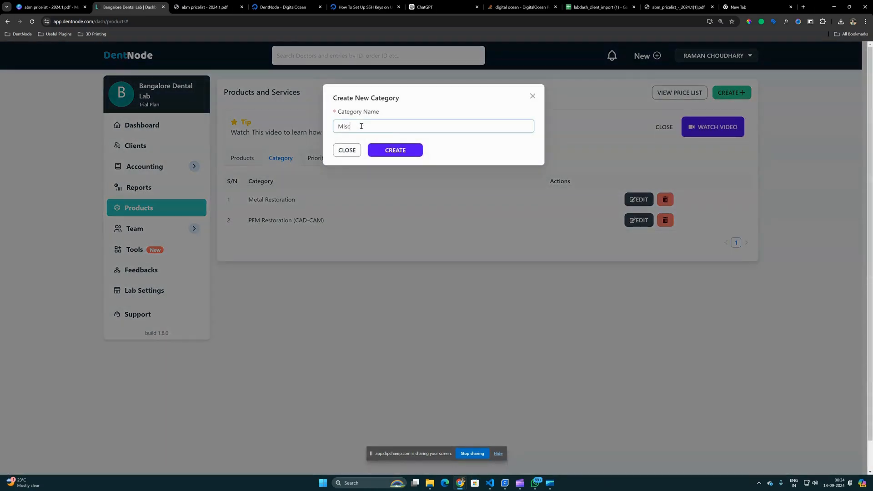
pyautogui.click(378, 148)
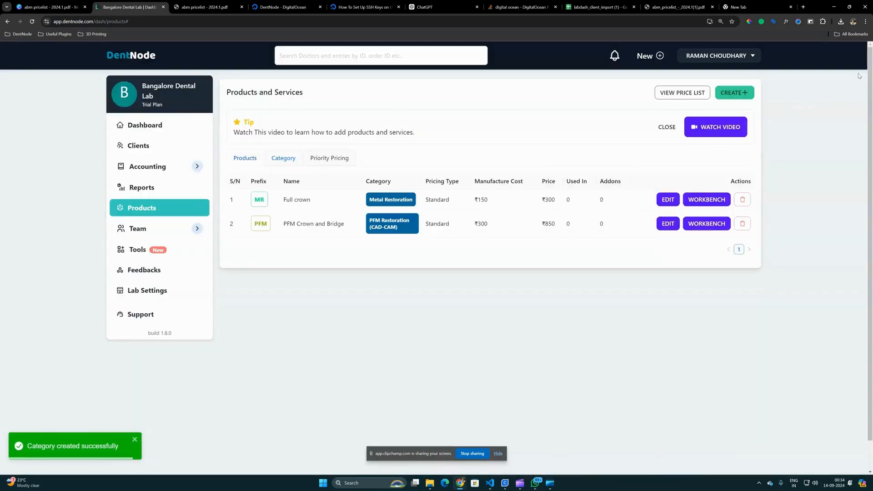
# - Start a new product with the Per/Jaw pricing type and a fixed price of 600
pyautogui.click(735, 95)
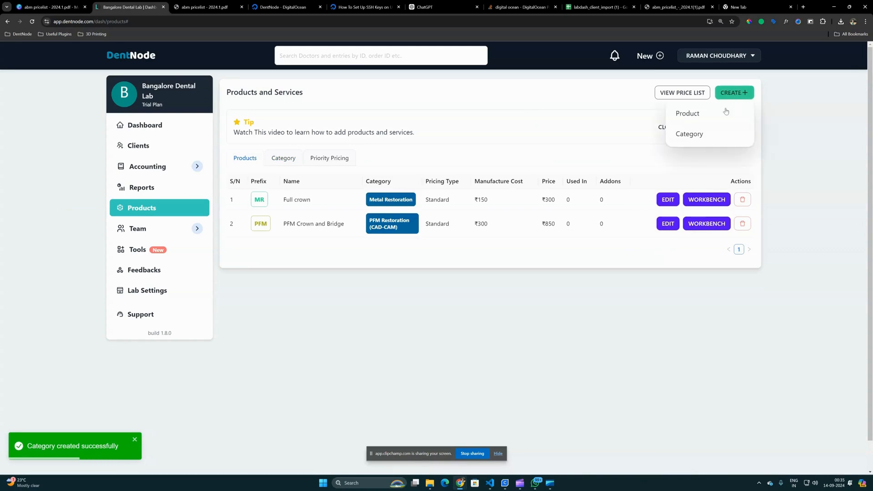
pyautogui.click(707, 118)
pyautogui.click(321, 178)
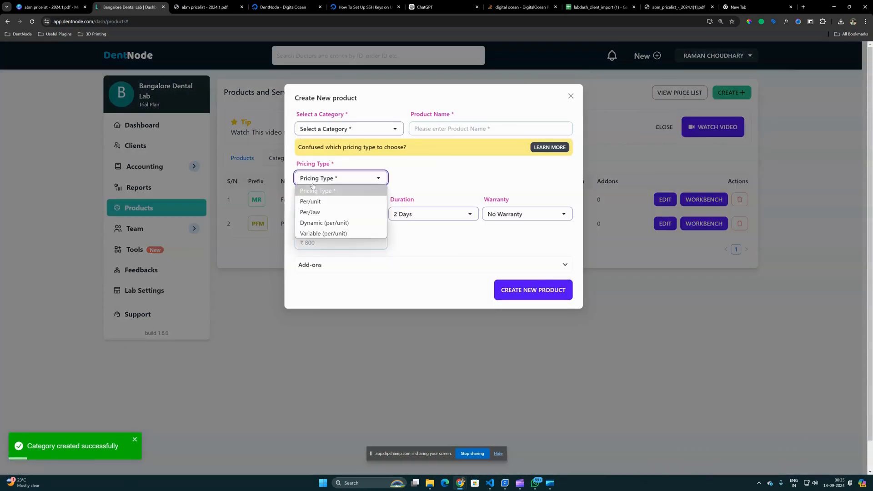
pyautogui.click(312, 202)
pyautogui.click(319, 181)
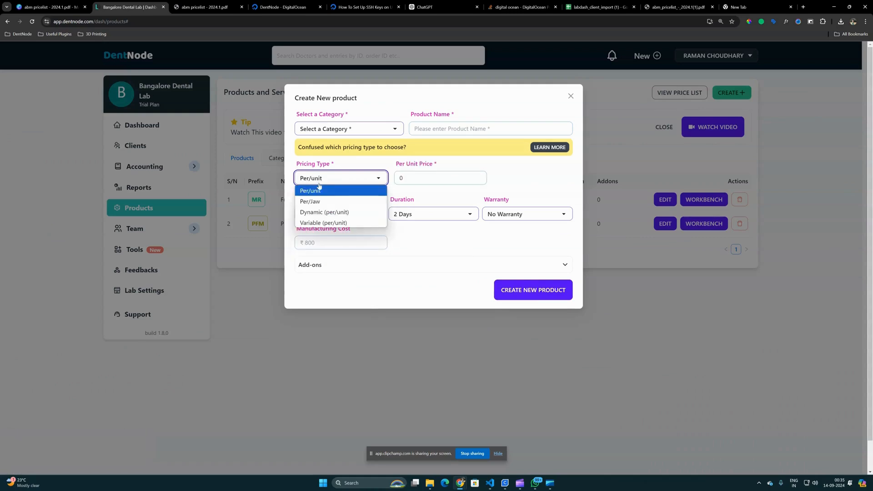
pyautogui.click(314, 212)
pyautogui.press('Tab')
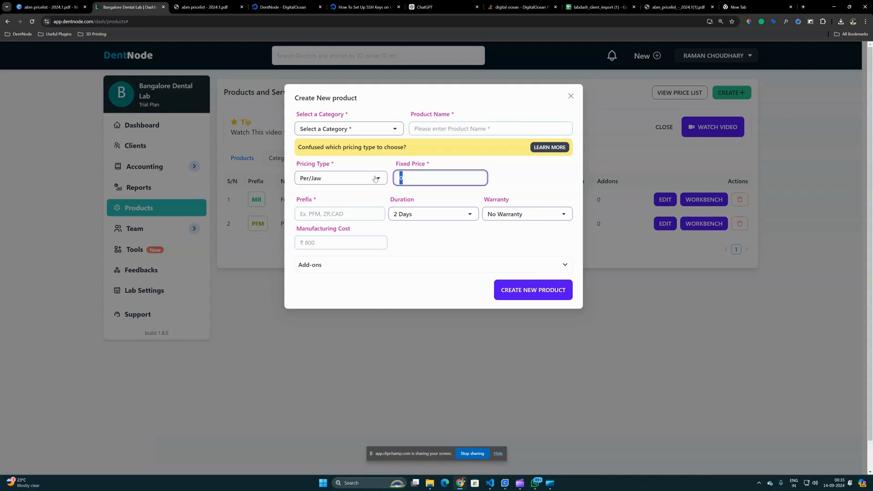
pyautogui.write('600')
pyautogui.click(339, 213)
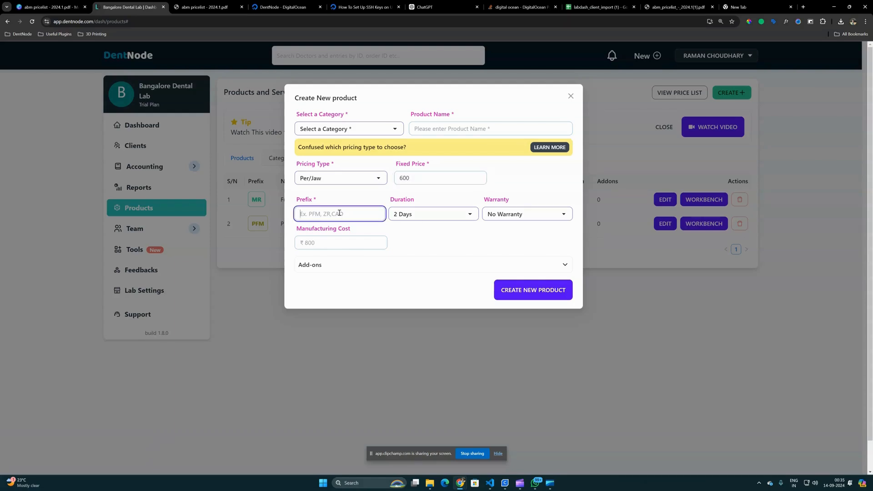
# - Assign the new product to the Misc category and name it 3D Printed Jaw
pyautogui.click(365, 126)
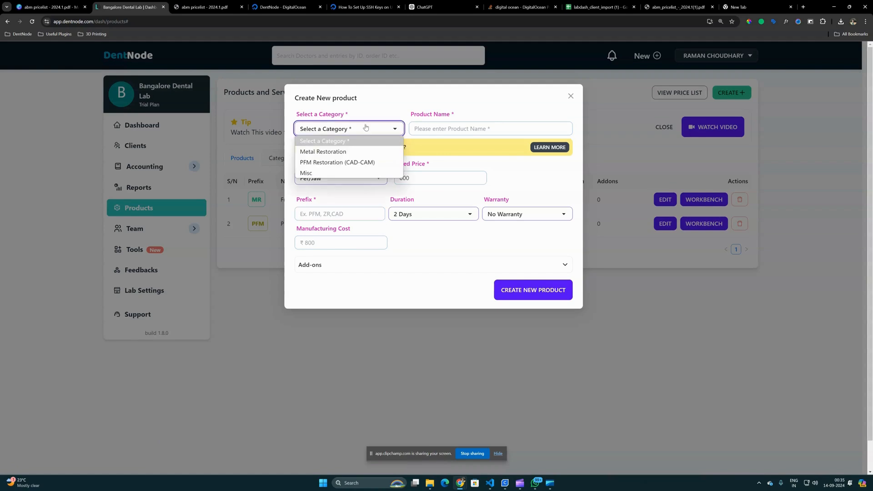
pyautogui.click(326, 172)
pyautogui.click(416, 131)
pyautogui.write('3')
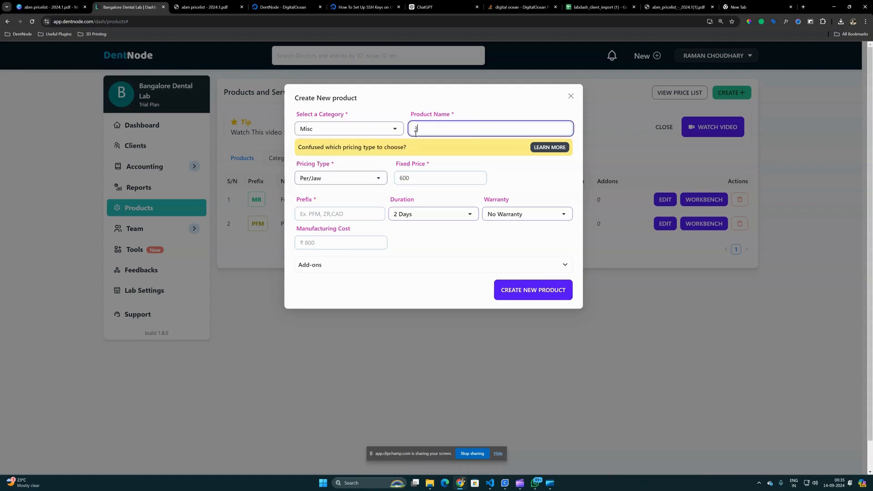
pyautogui.write('D prin')
pyautogui.press('BackSpace')
pyautogui.press('BackSpace')
pyautogui.press('BackSpace')
pyautogui.press('BackSpace')
pyautogui.write('Printed Jaw')
# - Set the prefix to MS, the duration to 1 Day and the manufacturing cost to 200, and create the 3D Printed Jaw product
pyautogui.click(359, 214)
pyautogui.write('MS')
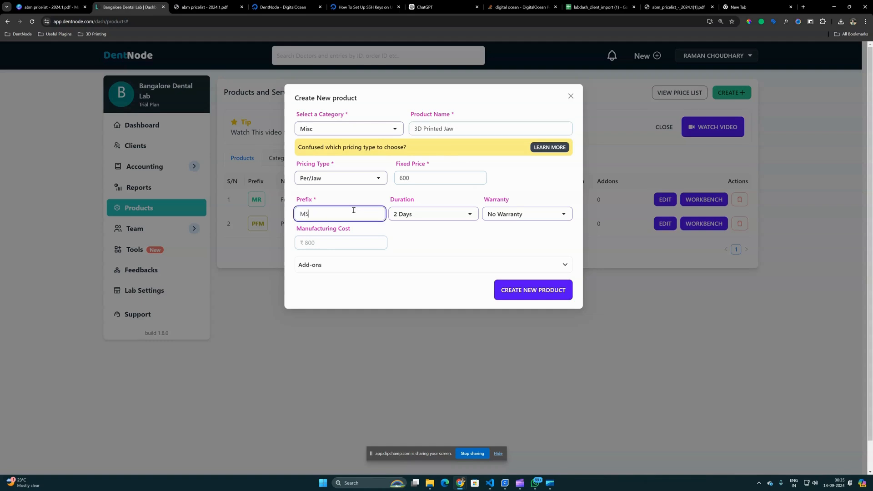
pyautogui.click(458, 220)
pyautogui.click(439, 227)
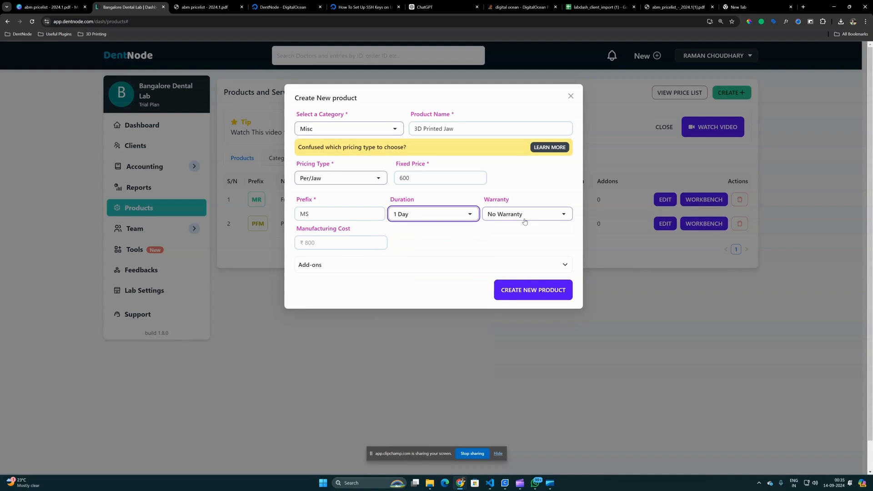
pyautogui.click(338, 240)
pyautogui.write('200')
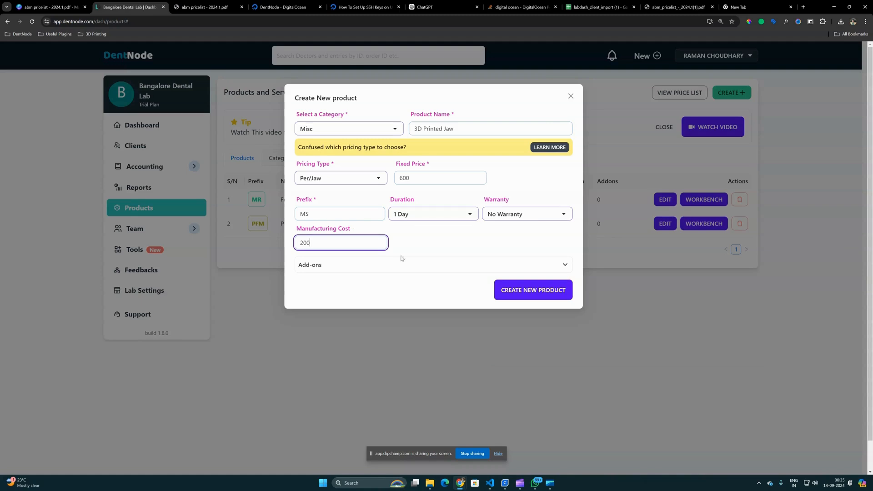
pyautogui.click(537, 293)
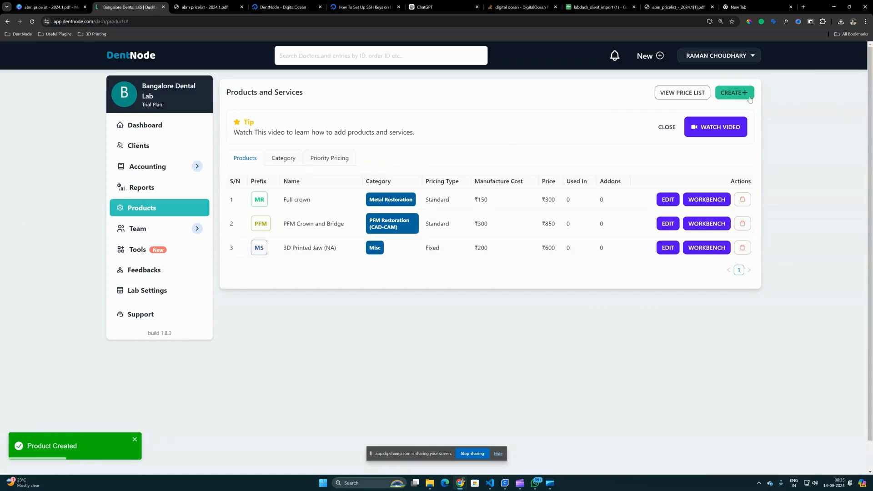
# - Open a new product form and read the explanations of the Per/Unit, Per Jaw, Dynamic and Variable pricing types
pyautogui.click(748, 97)
pyautogui.click(714, 115)
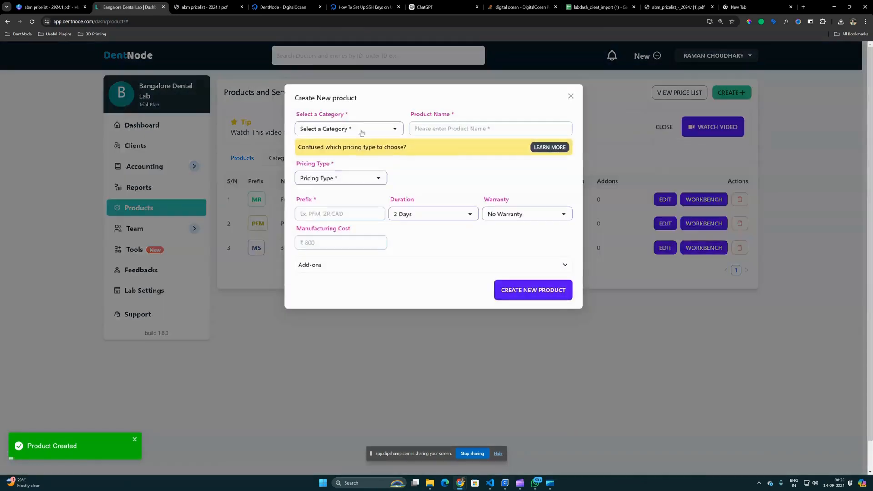
pyautogui.click(339, 182)
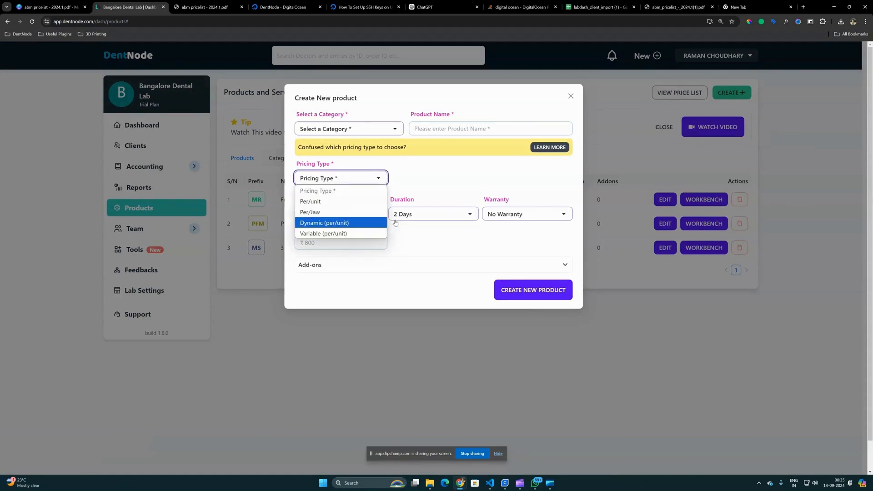
pyautogui.click(563, 148)
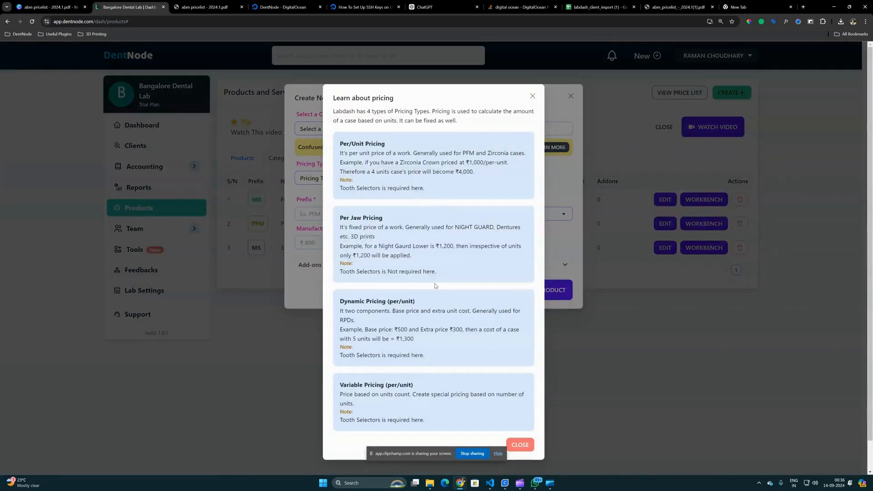
pyautogui.scroll(-1, 435, 286)
pyautogui.moveTo(340, 301); pyautogui.dragTo(436, 428)
pyautogui.click(405, 226)
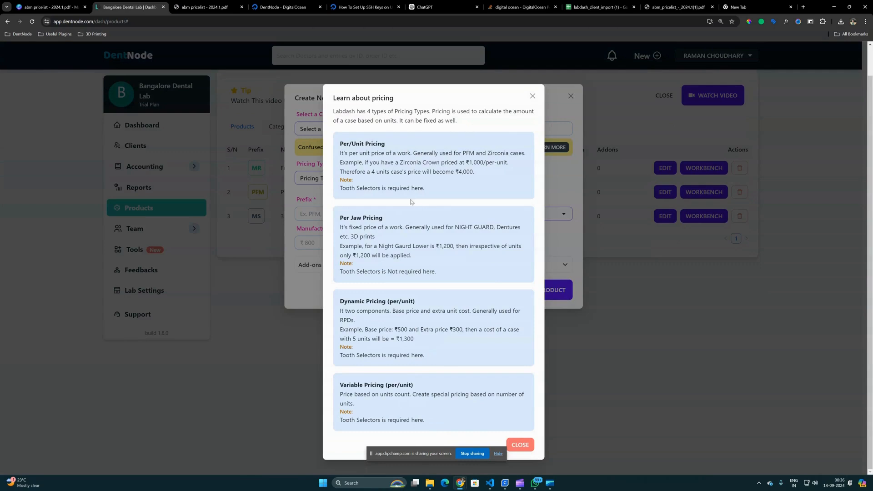
pyautogui.click(389, 152)
pyautogui.moveTo(340, 218); pyautogui.dragTo(383, 217)
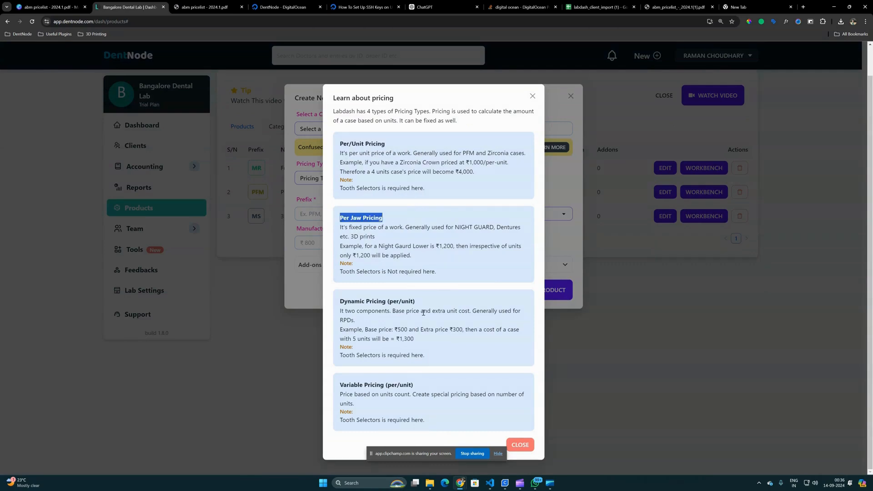
pyautogui.click(518, 445)
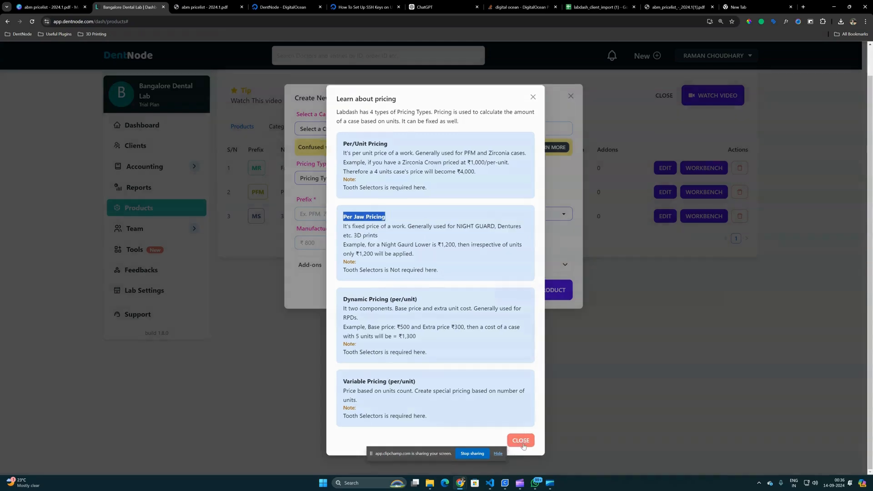
# - Examine how product add-ons work, revisit the pricing type explanations, and close the product form without creating anything
pyautogui.click(356, 265)
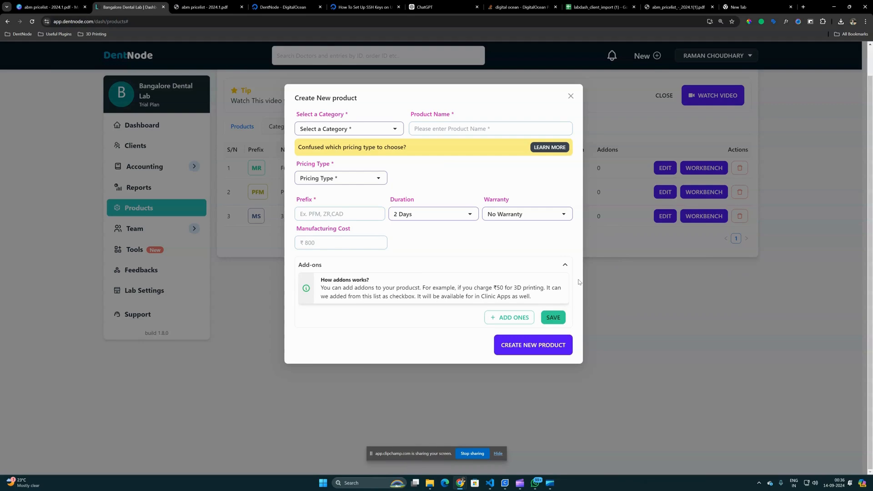
pyautogui.click(558, 146)
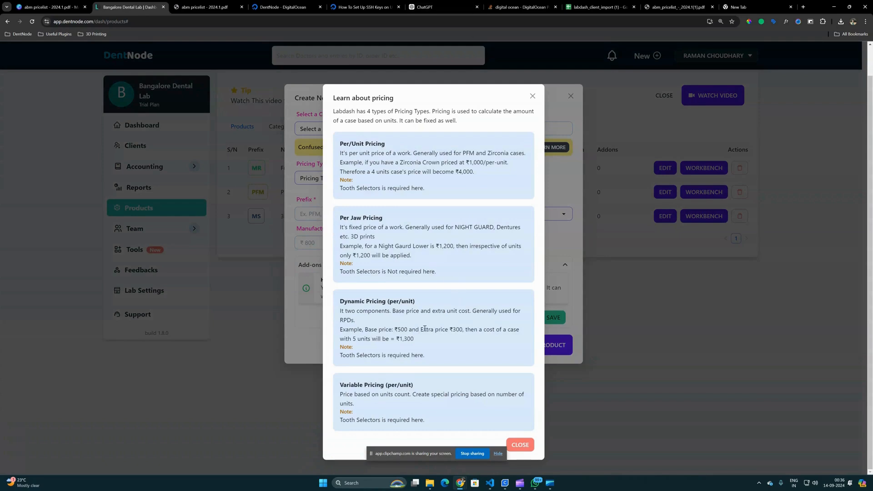
pyautogui.click(532, 97)
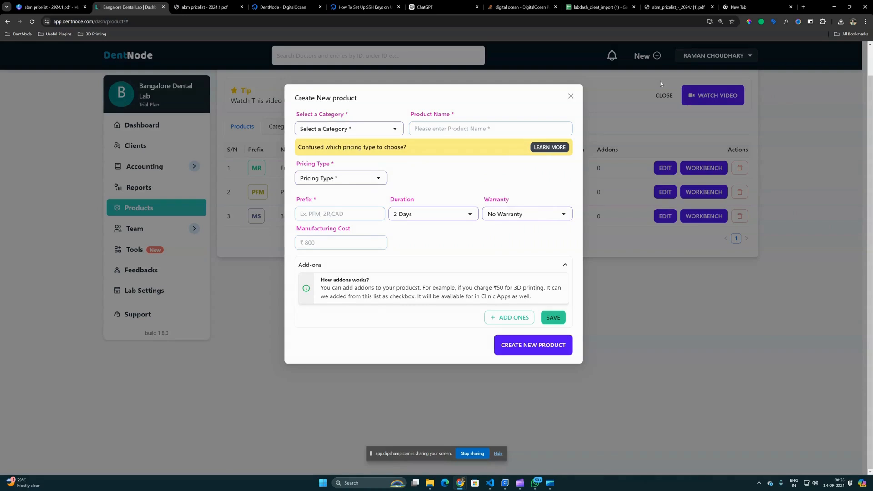
pyautogui.click(569, 97)
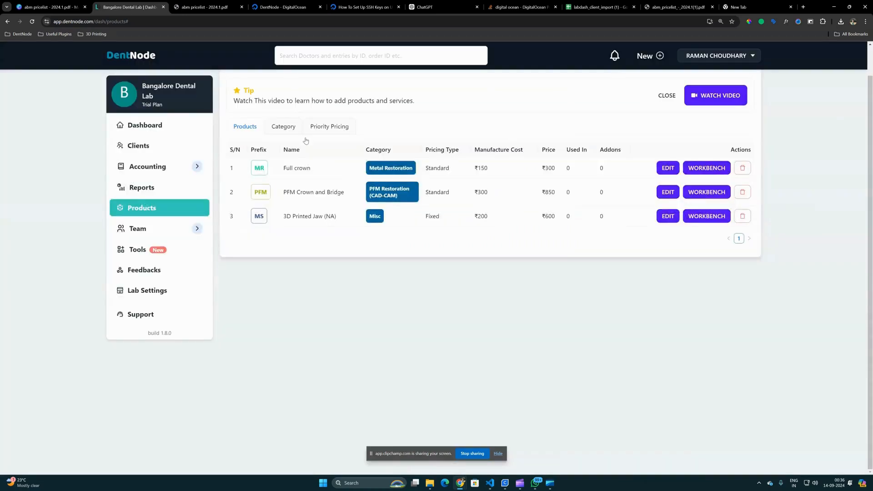